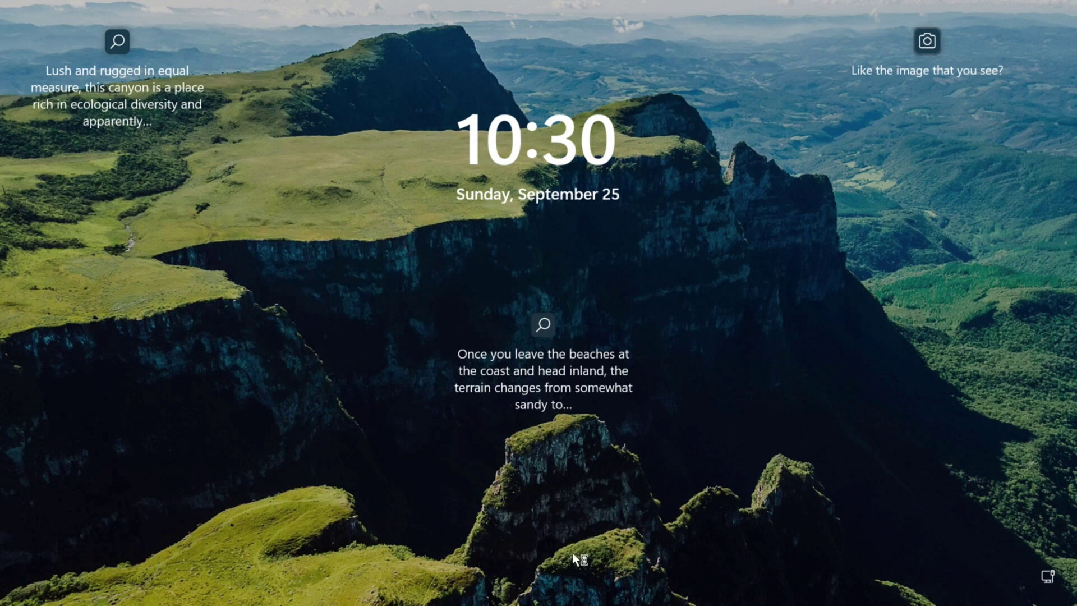
# Sign in to the Windows 11 admin account from the lock screen with its password.
pyautogui.click(701, 461)
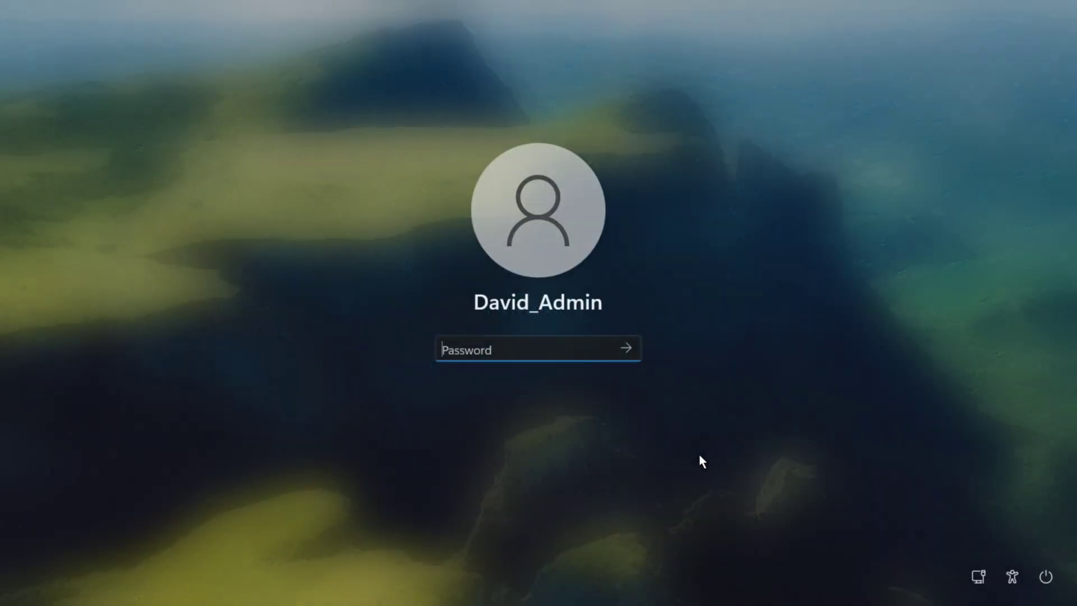
pyautogui.write('*****')
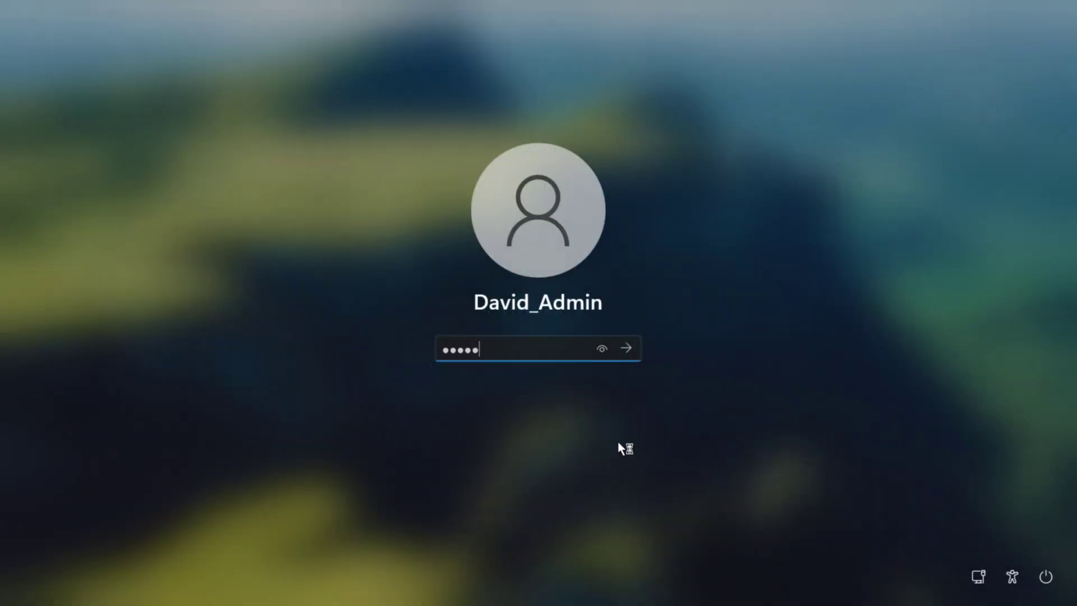
pyautogui.write('***')
pyautogui.press('Return')
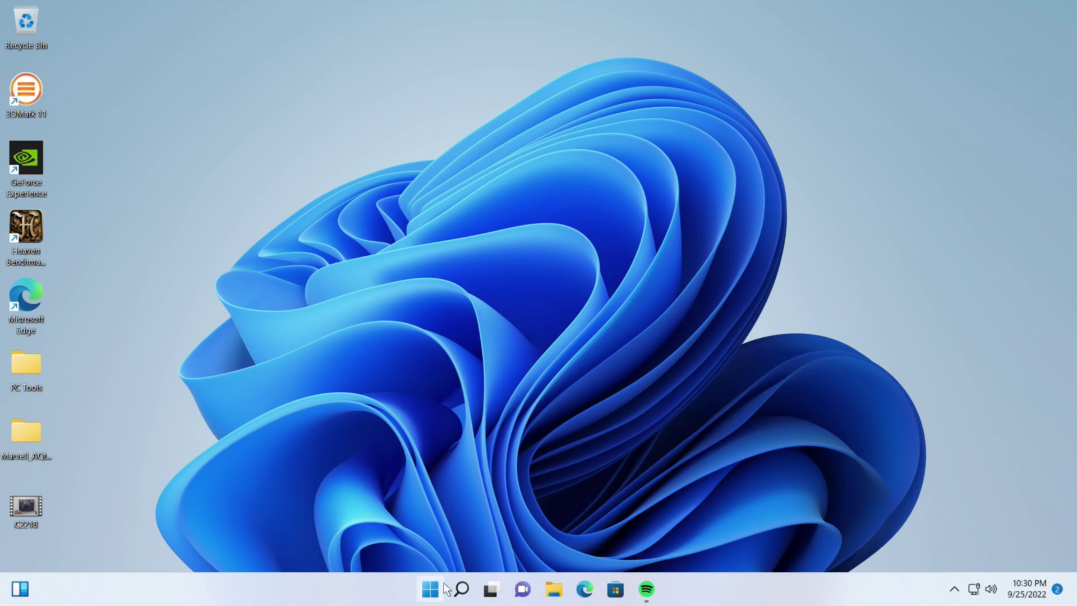
pyautogui.click(429, 591)
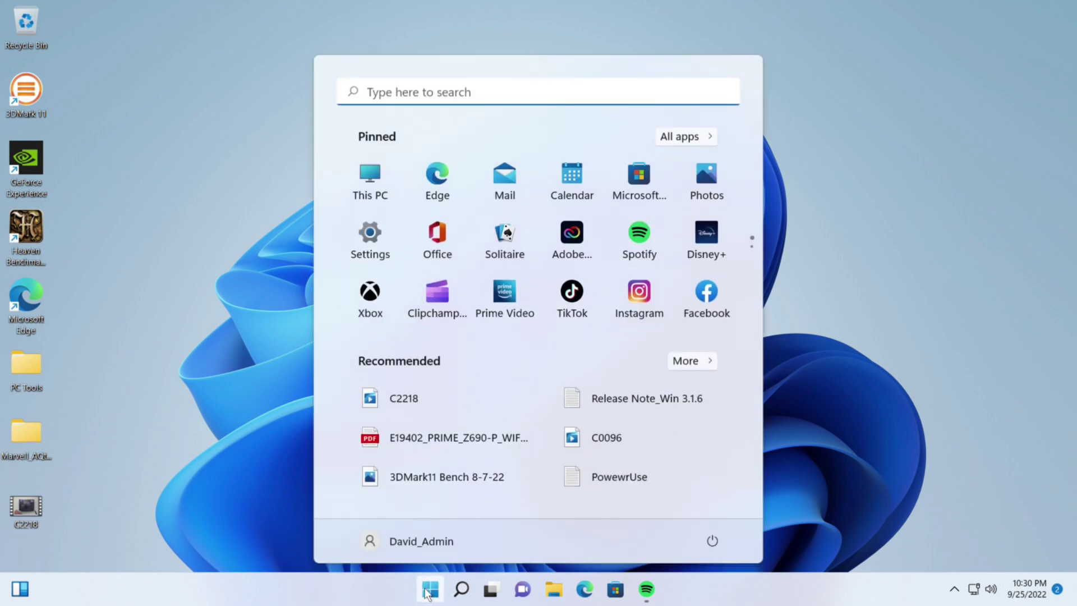
pyautogui.click(392, 92)
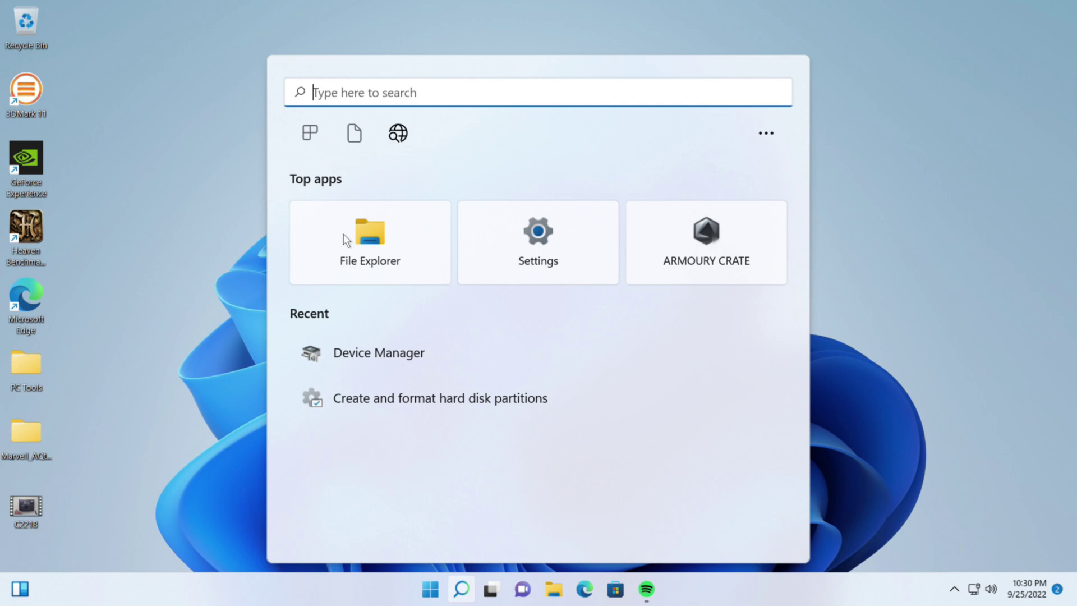
pyautogui.click(338, 352)
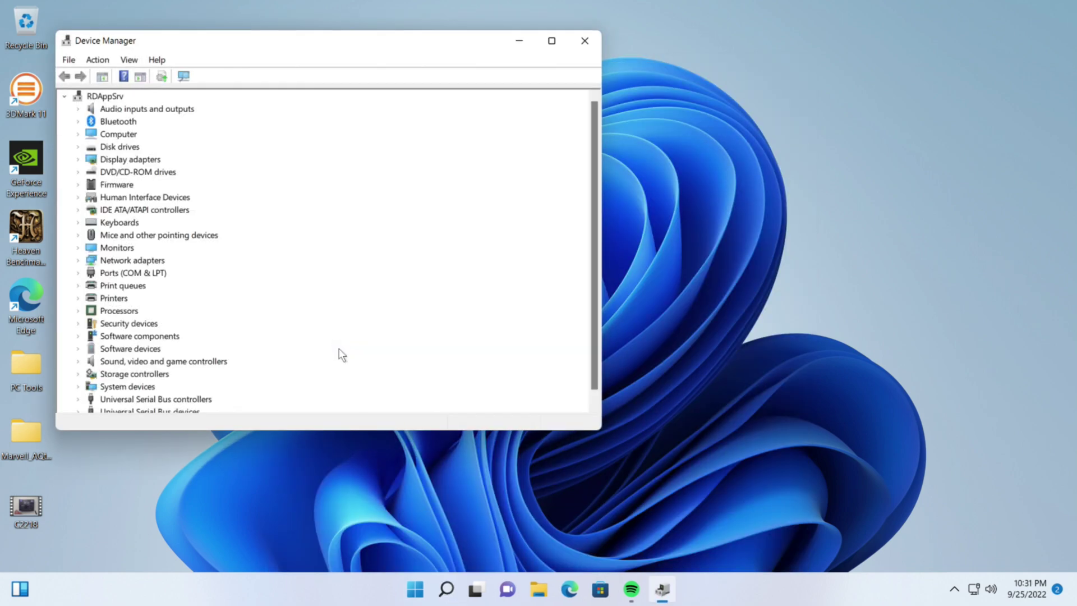
pyautogui.click(78, 259)
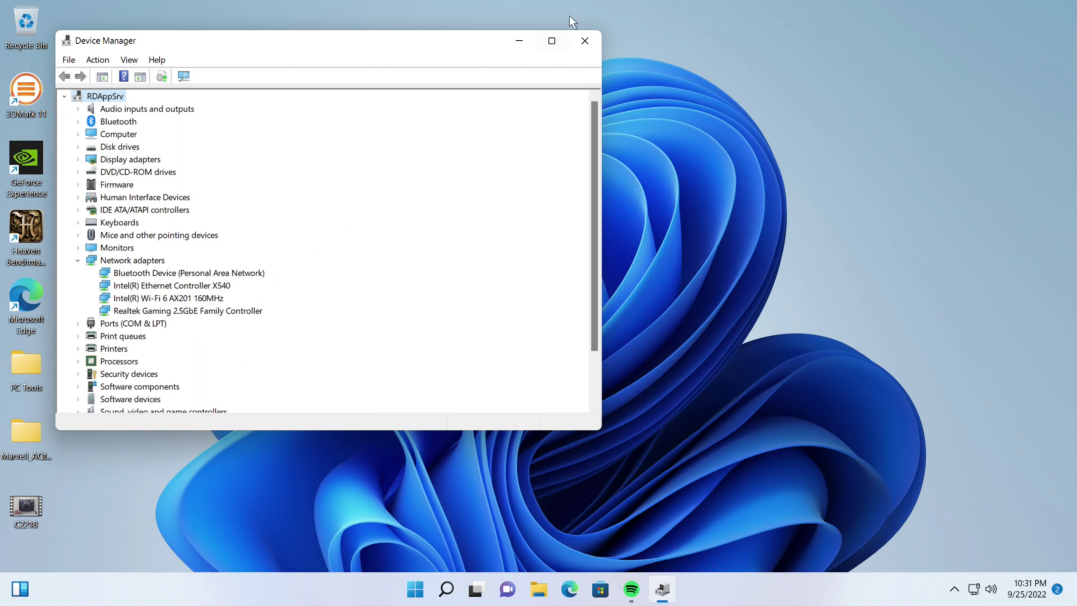
pyautogui.click(594, 38)
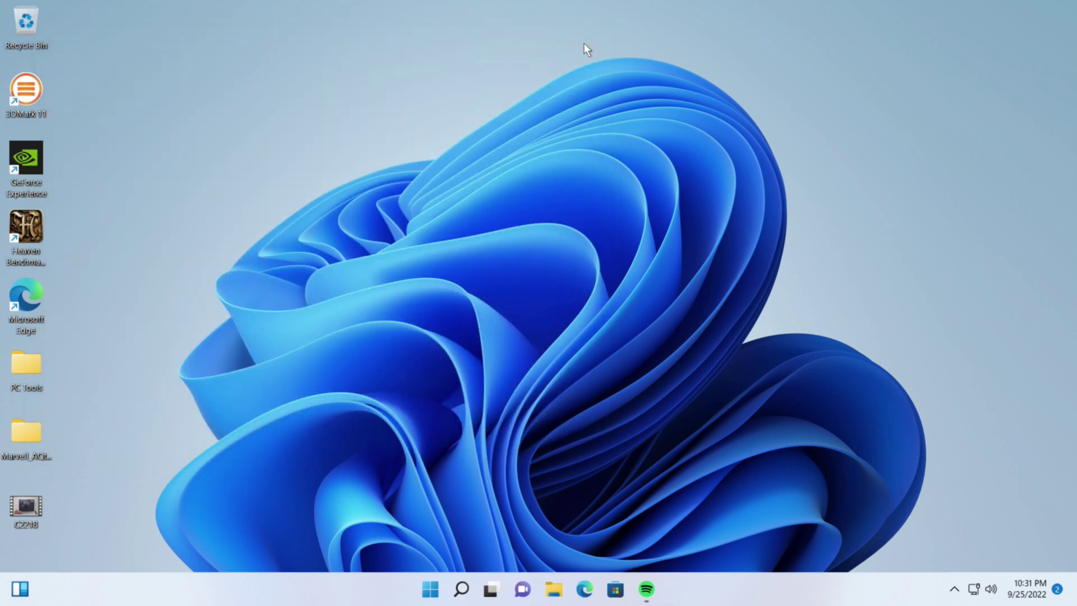
pyautogui.doubleClick(18, 294)
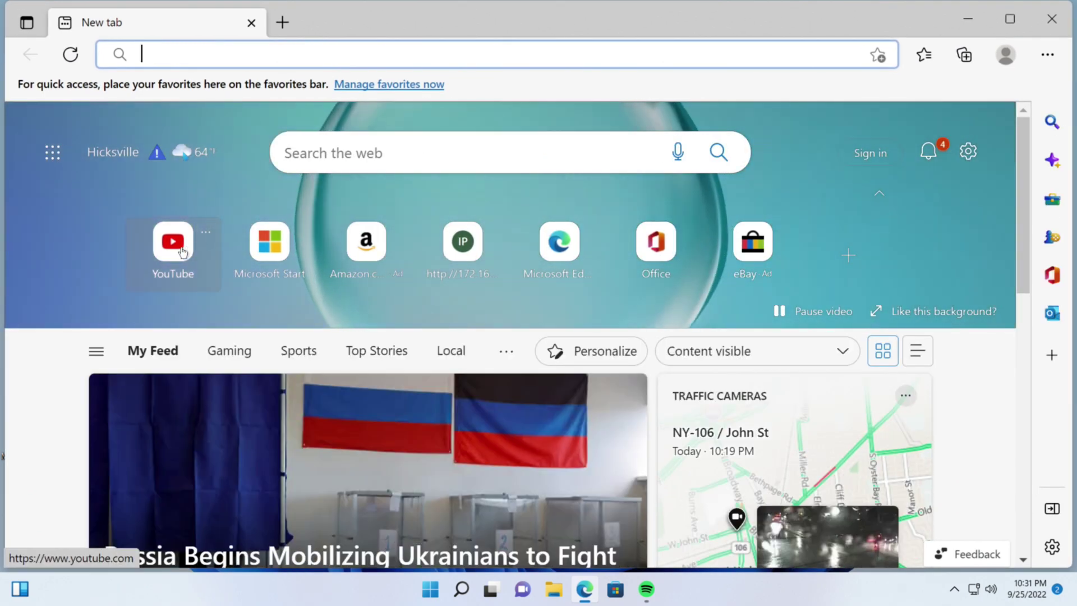
pyautogui.click(181, 253)
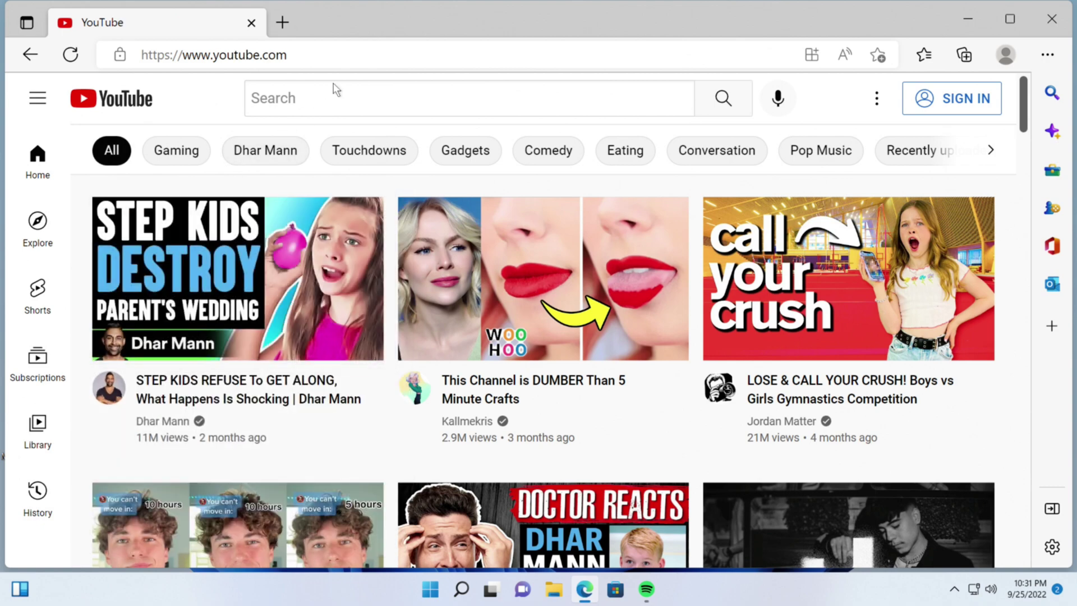
pyautogui.click(325, 100)
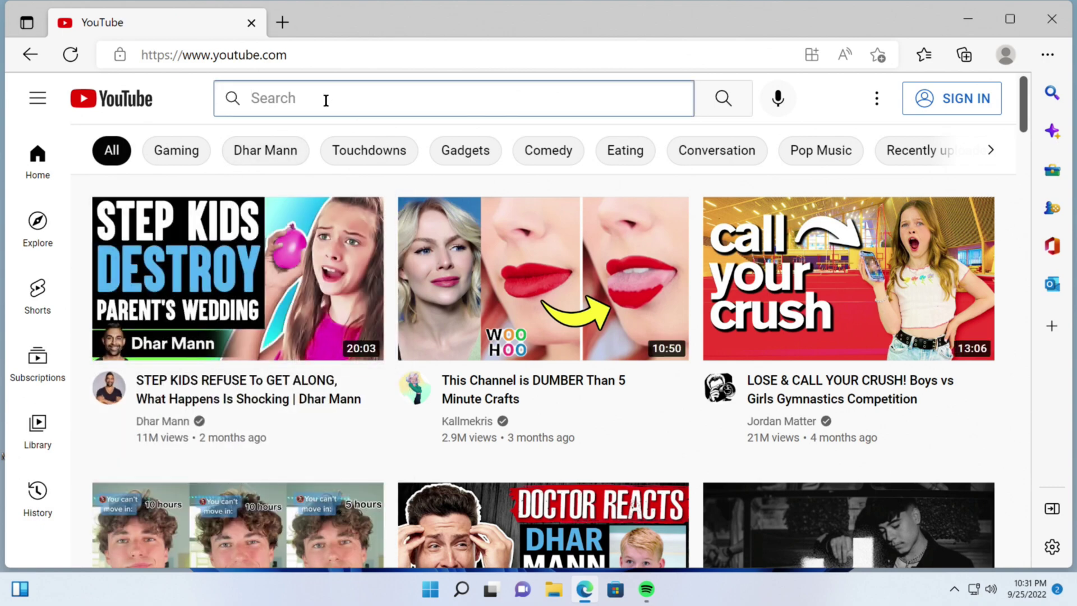
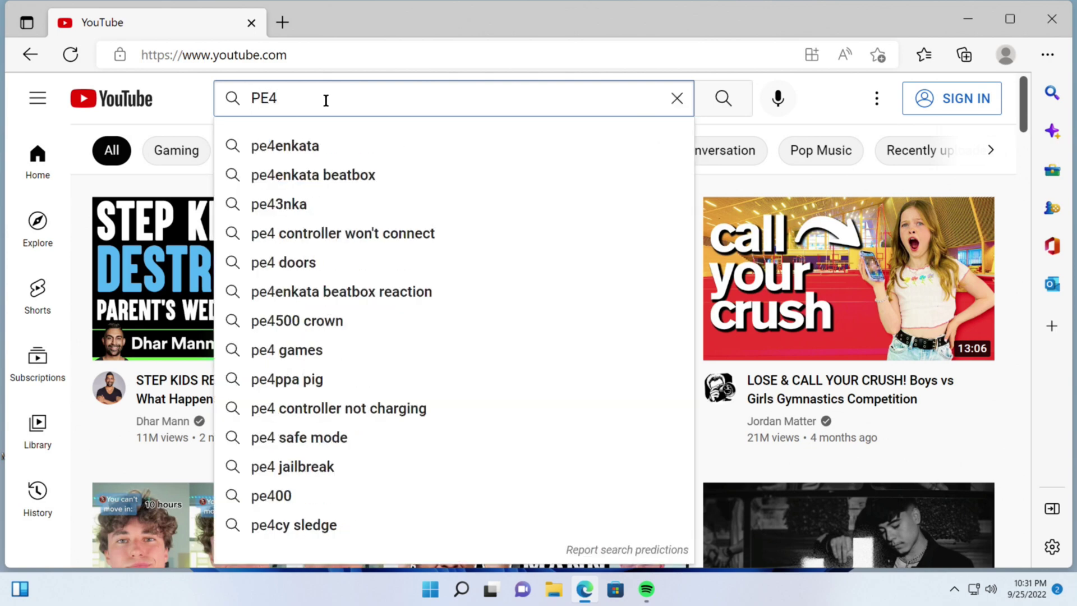
pyautogui.press('Return')
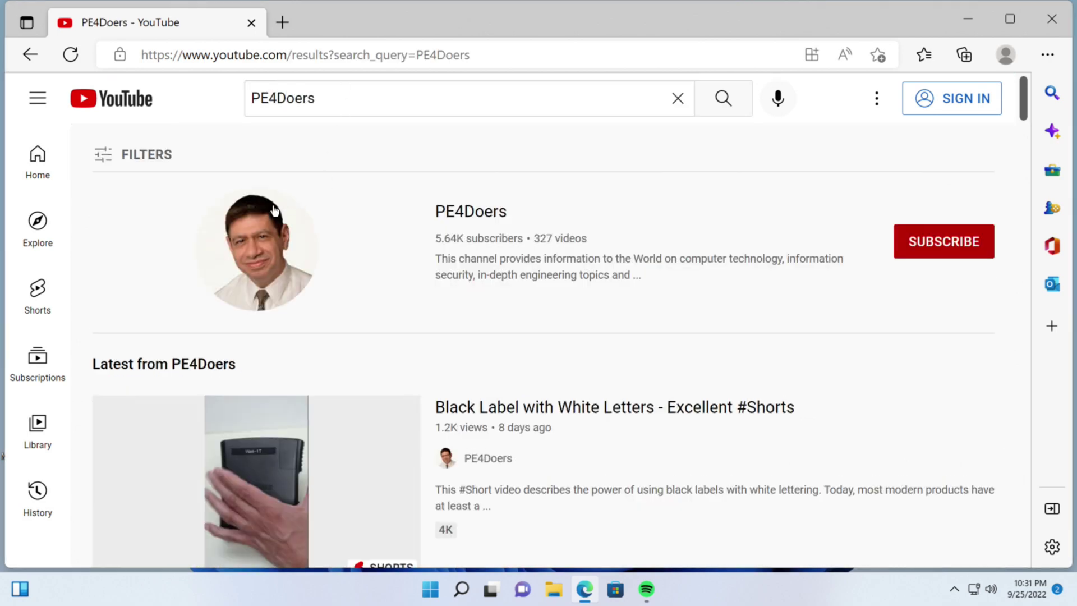
pyautogui.click(257, 246)
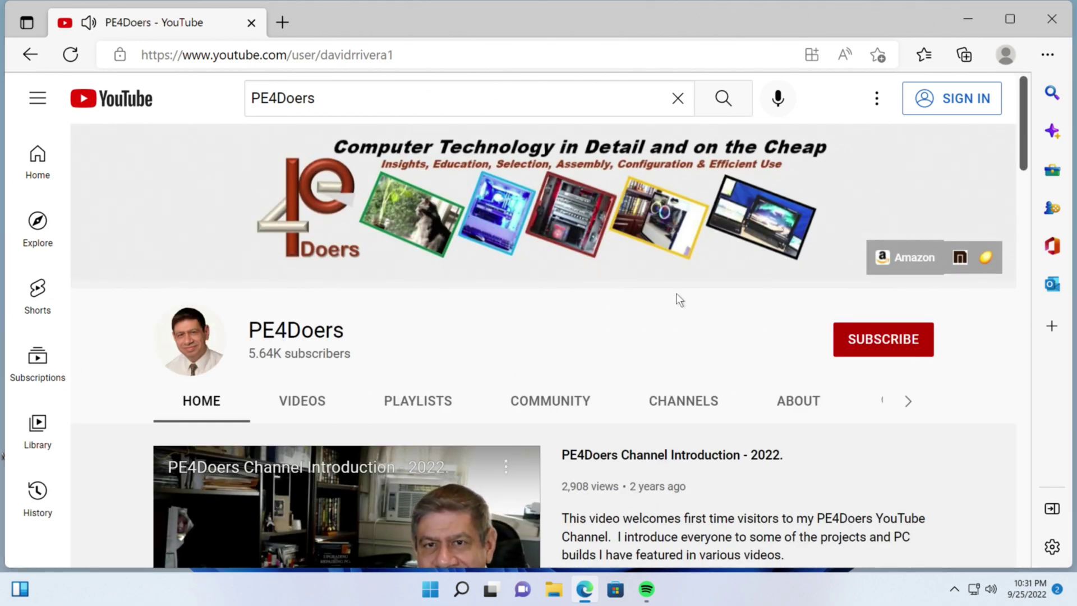
pyautogui.scroll(-1, 684, 290)
pyautogui.scroll(-3, 684, 290)
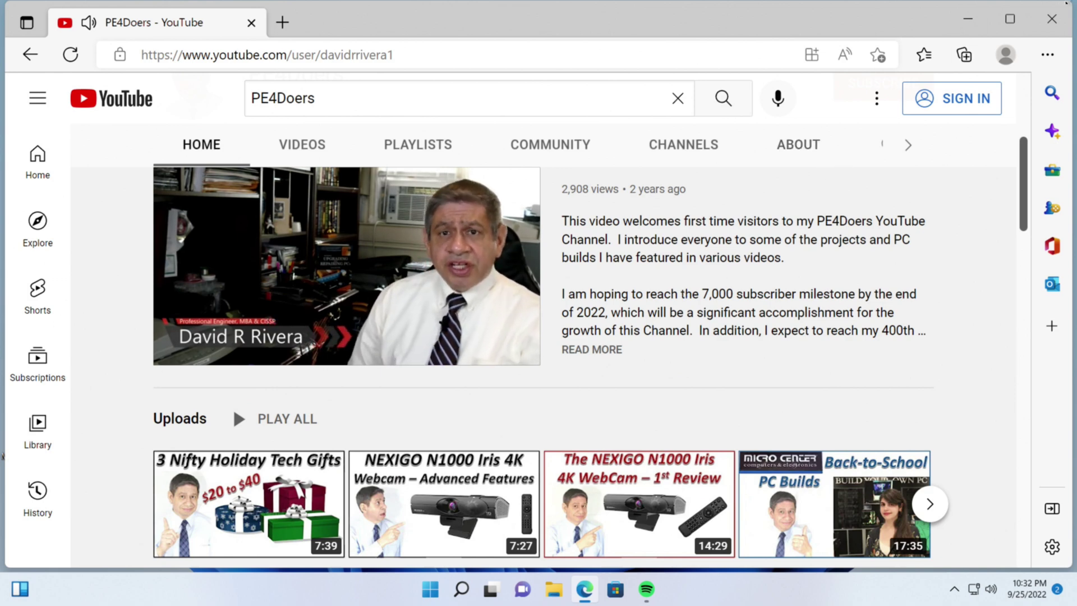
pyautogui.click(1062, 31)
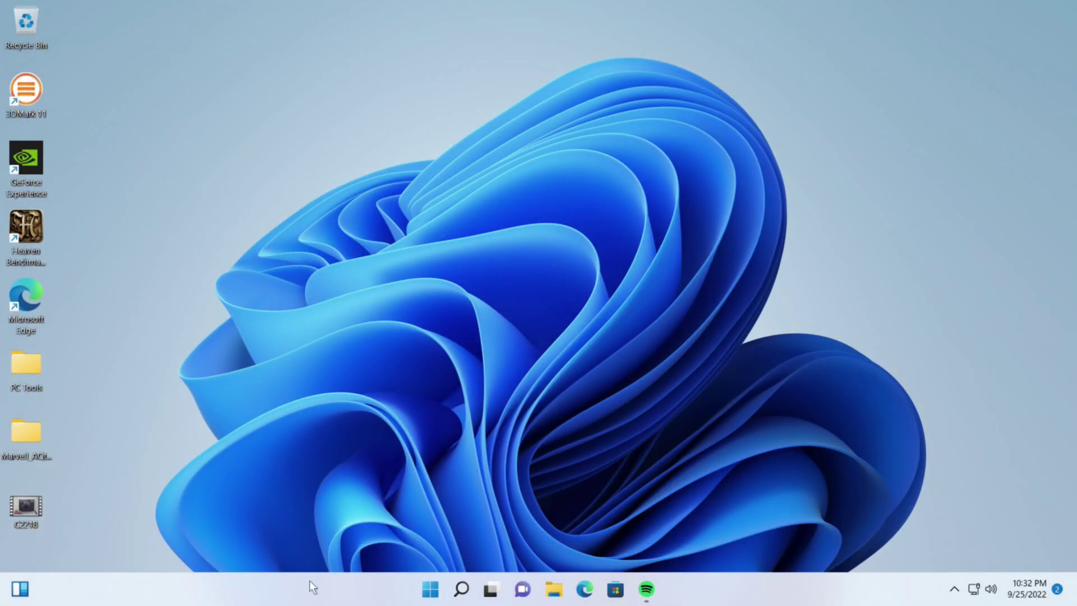
# Open This PC, then launch Disk Management from Start and initialize Disk 0 and Disk 2 as GPT.
pyautogui.click(430, 590)
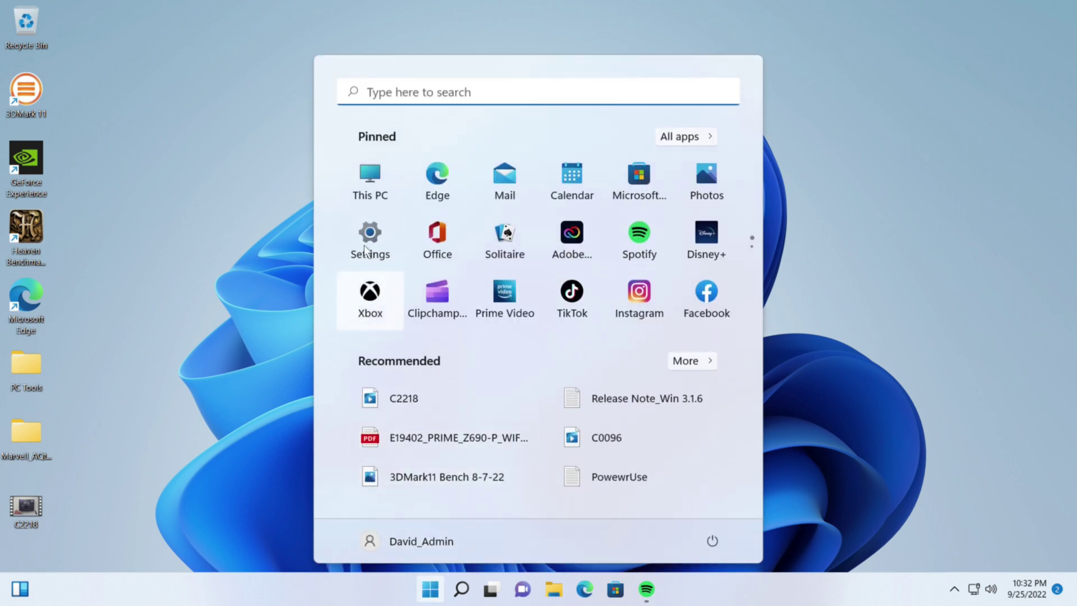
pyautogui.click(366, 172)
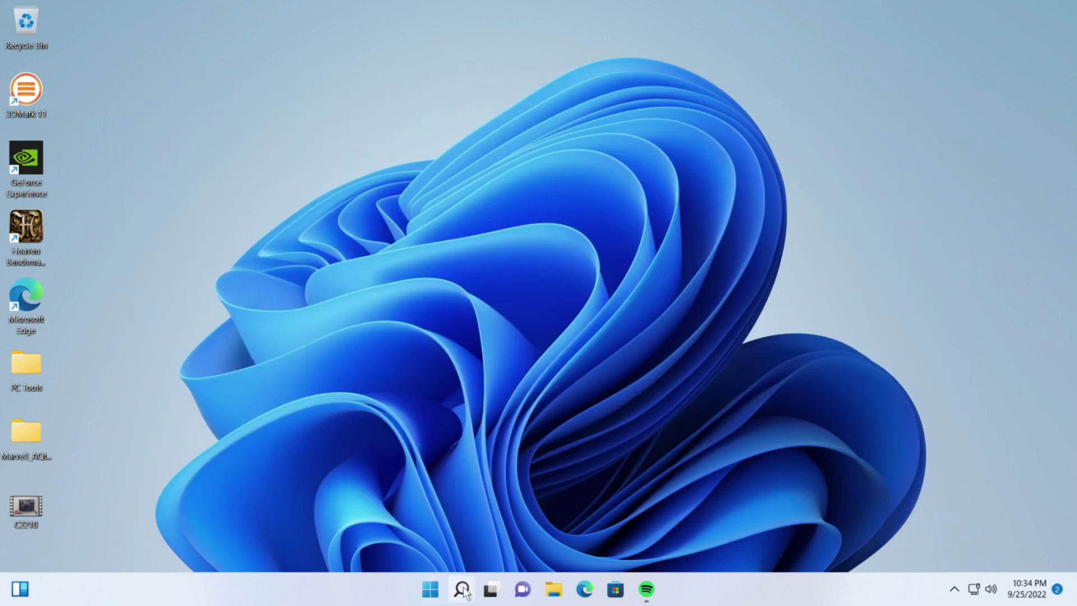
pyautogui.click(438, 593)
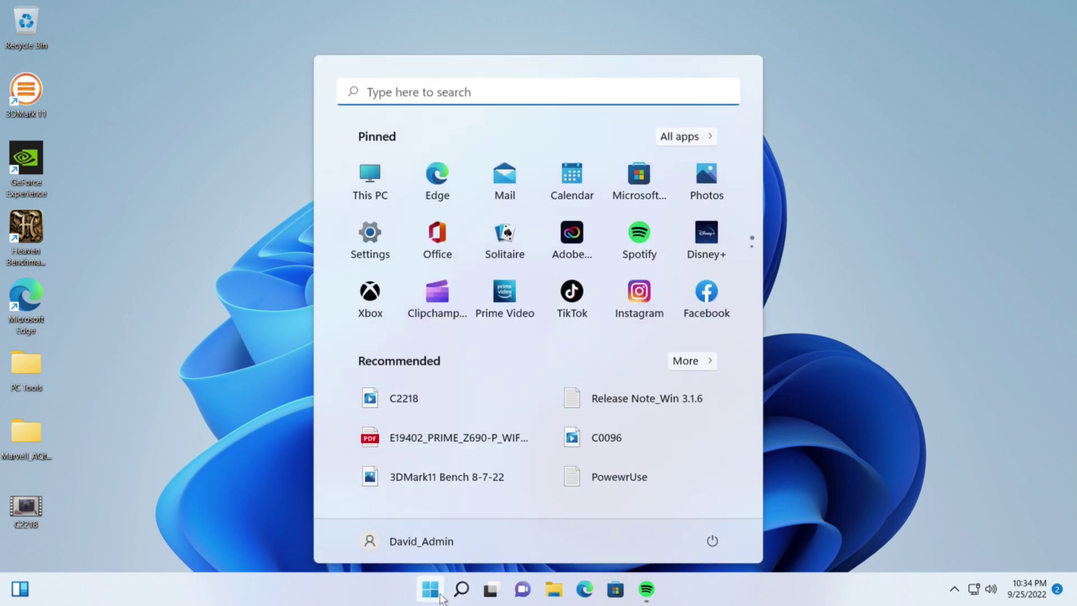
pyautogui.click(413, 92)
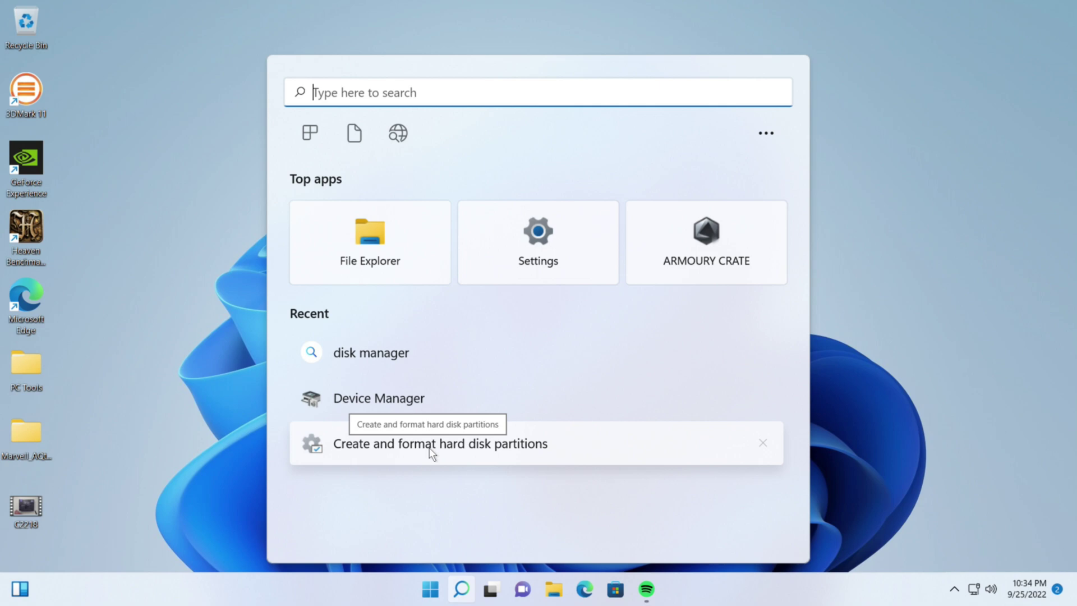
pyautogui.click(429, 444)
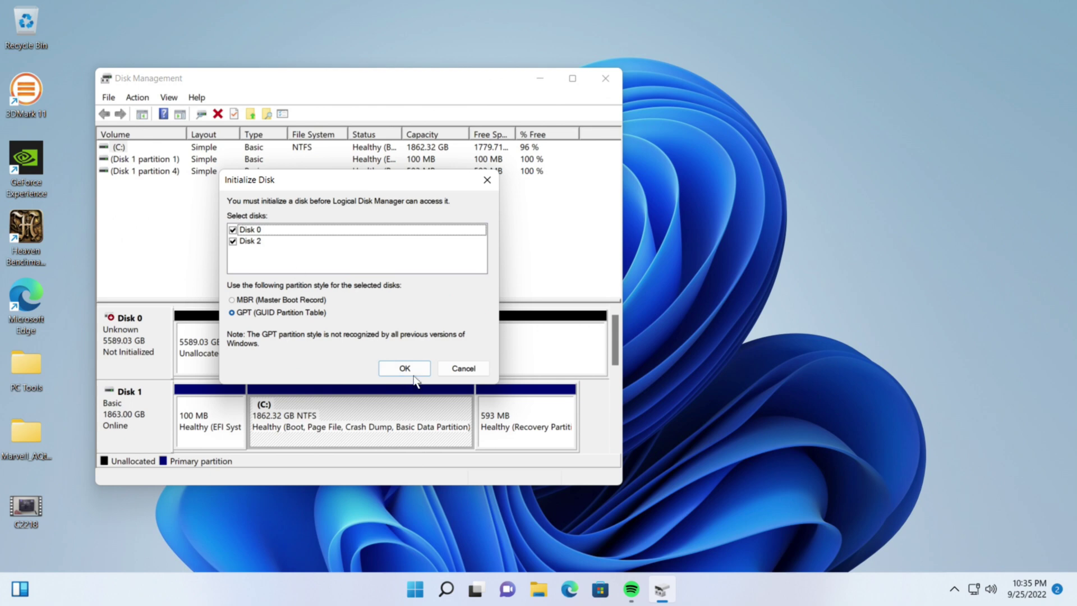
pyautogui.click(412, 372)
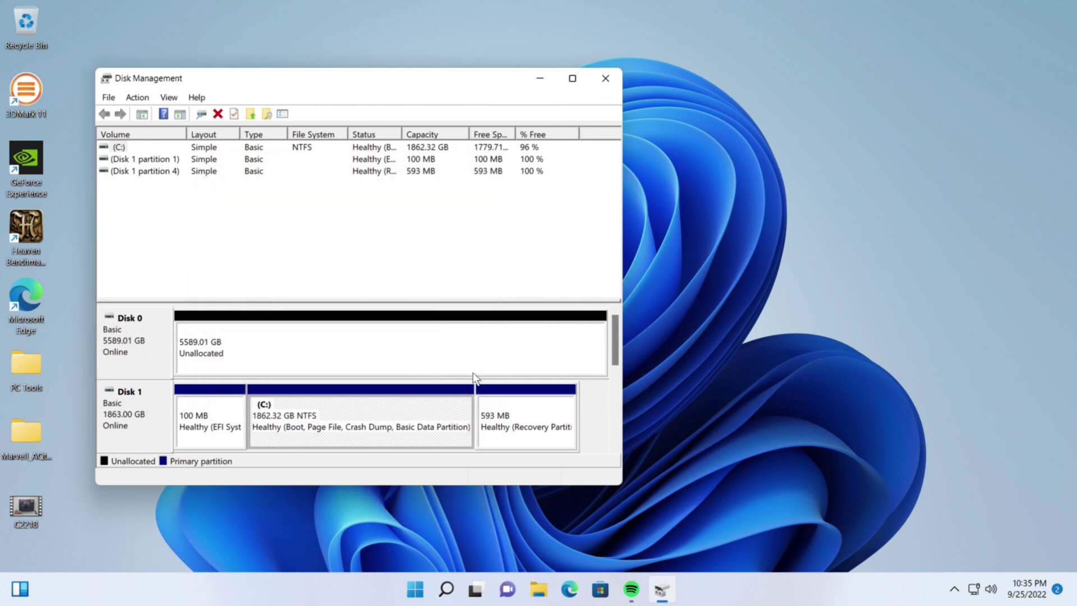
pyautogui.moveTo(614, 358); pyautogui.dragTo(624, 391)
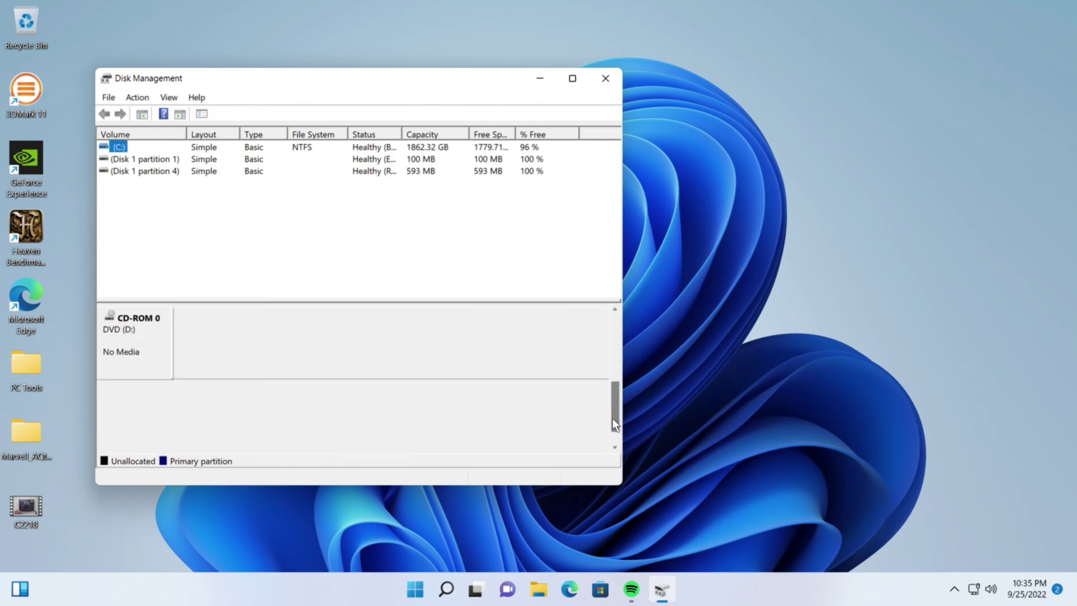
pyautogui.moveTo(624, 391); pyautogui.dragTo(624, 355)
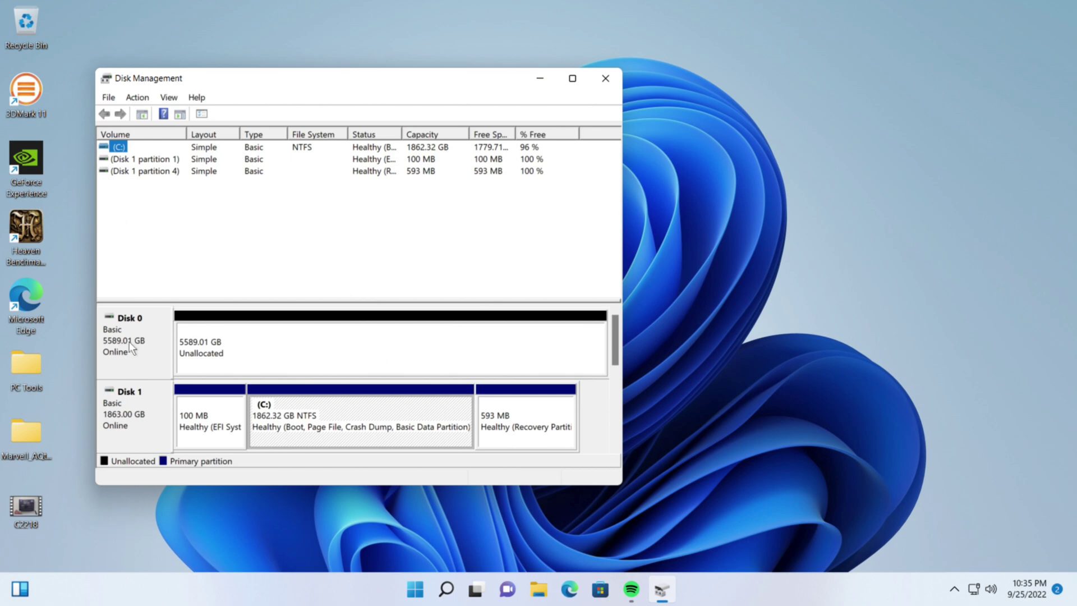
# Create a maximum-size NTFS simple volume E: on Disk 0's 5589 GB unallocated space.
pyautogui.rightClick(246, 343)
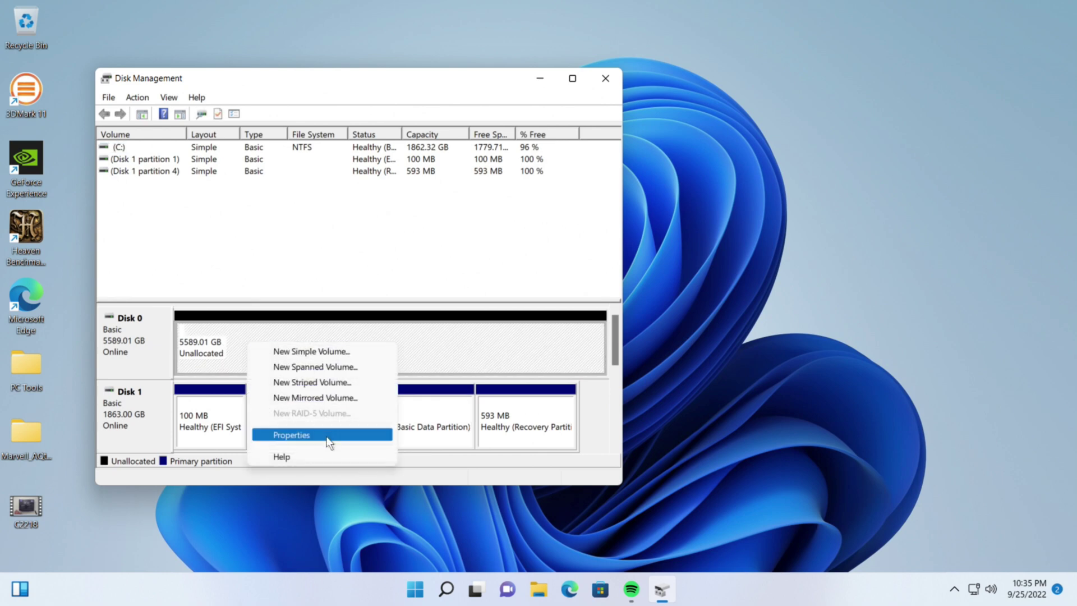
pyautogui.click(303, 350)
pyautogui.click(373, 400)
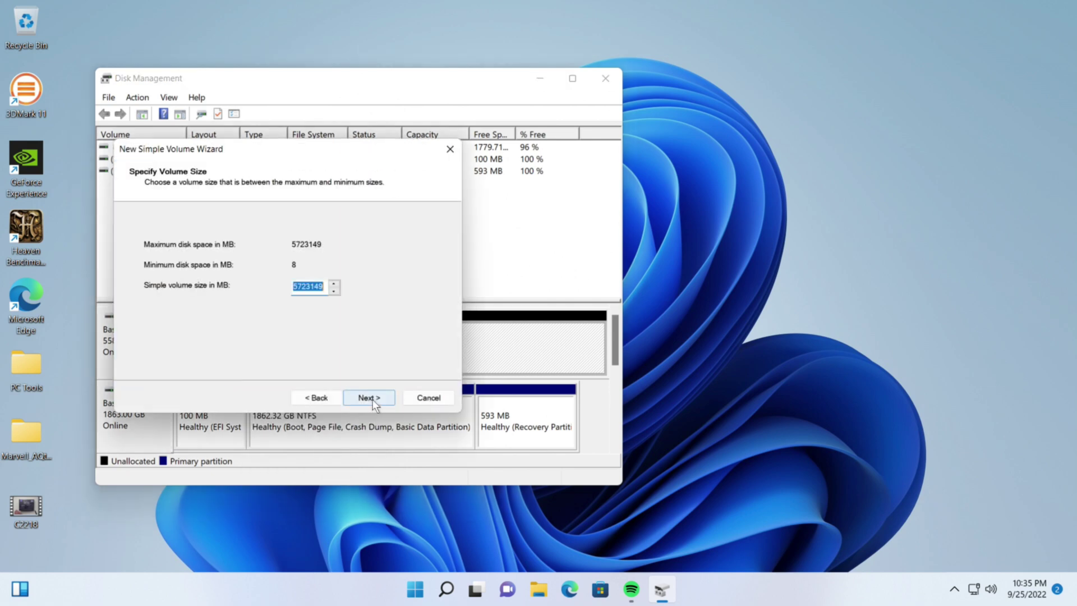
pyautogui.click(372, 398)
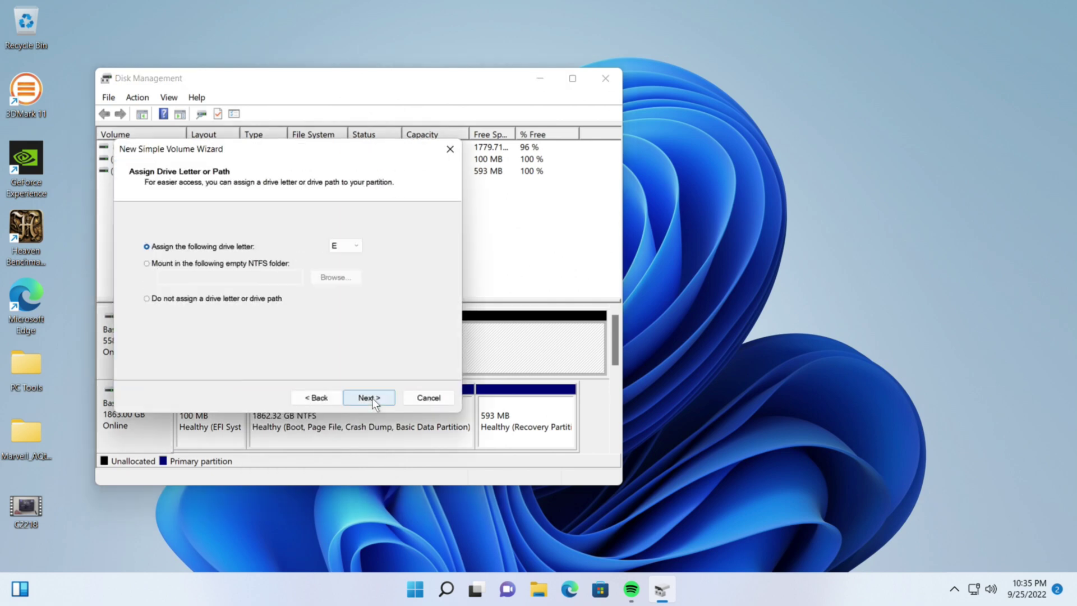
pyautogui.click(373, 398)
pyautogui.click(373, 399)
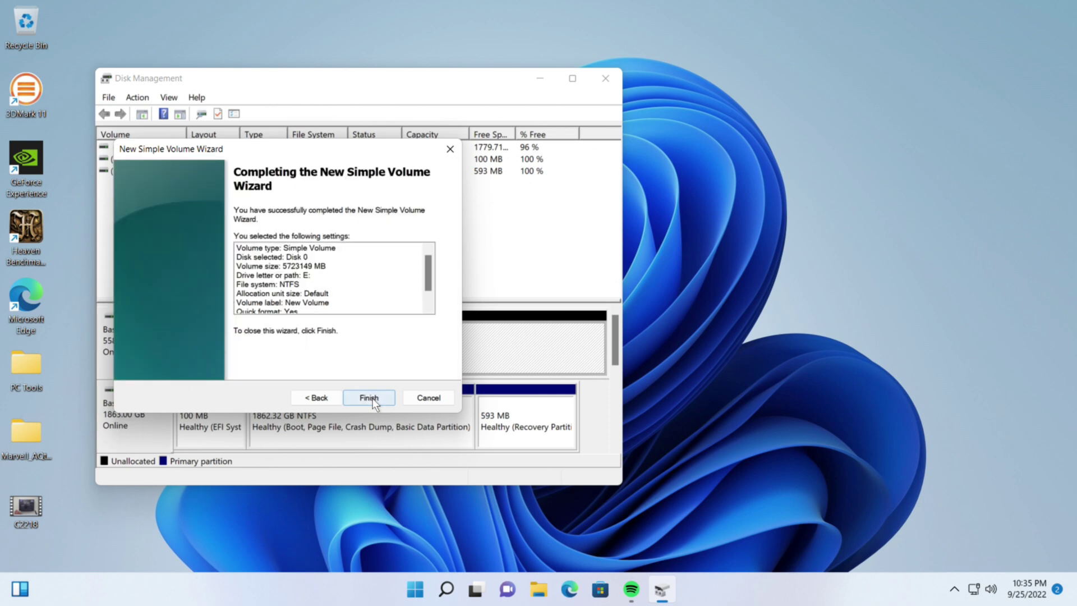
pyautogui.click(373, 398)
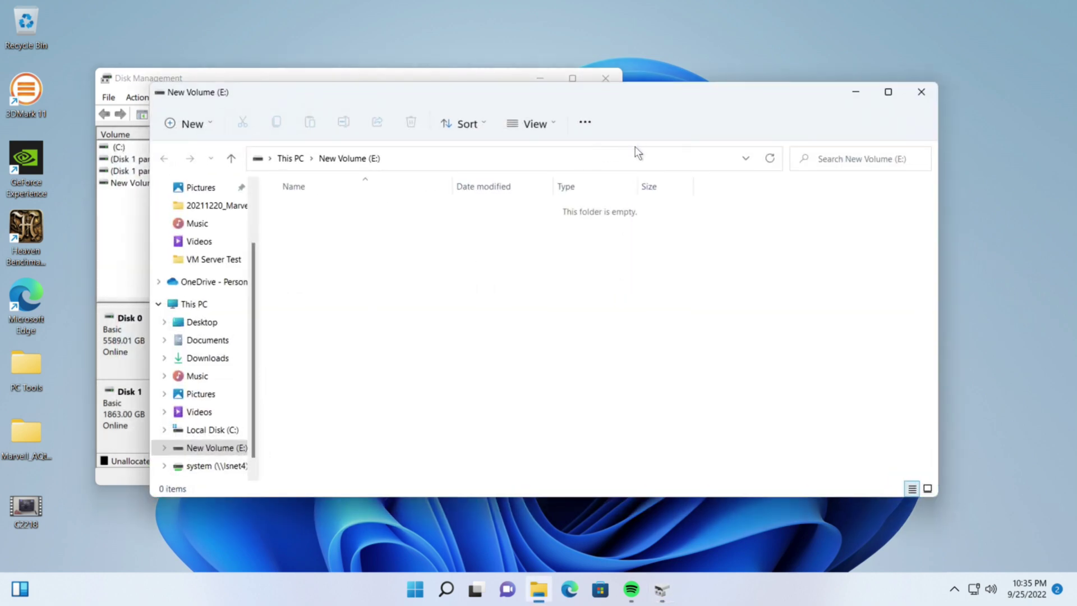
# Close the E: window and create NTFS volume F: on Disk 2's 1863 GB space, closing its window.
pyautogui.click(931, 105)
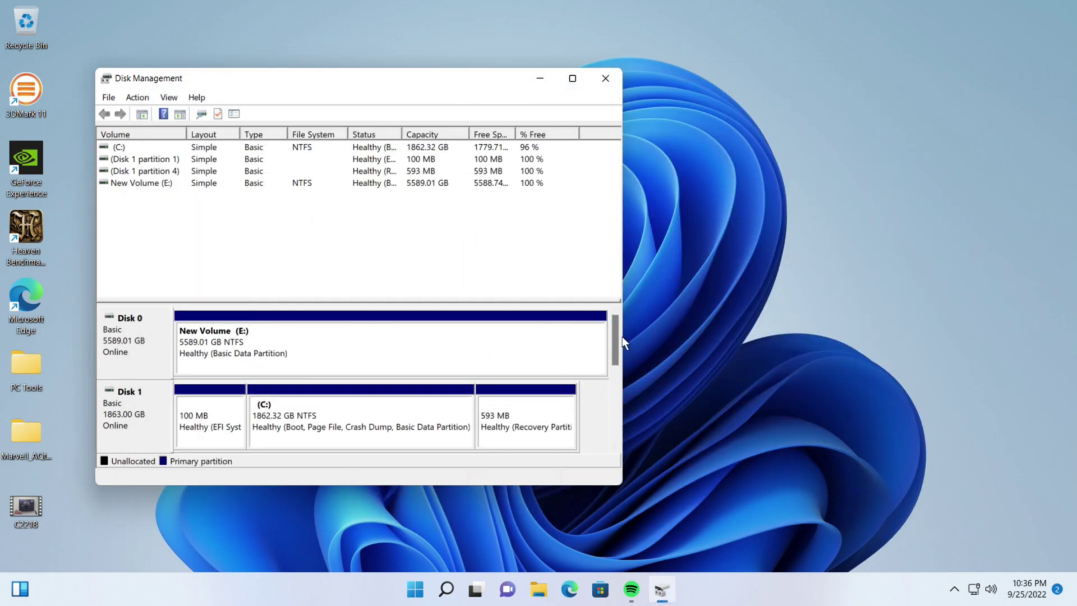
pyautogui.click(612, 391)
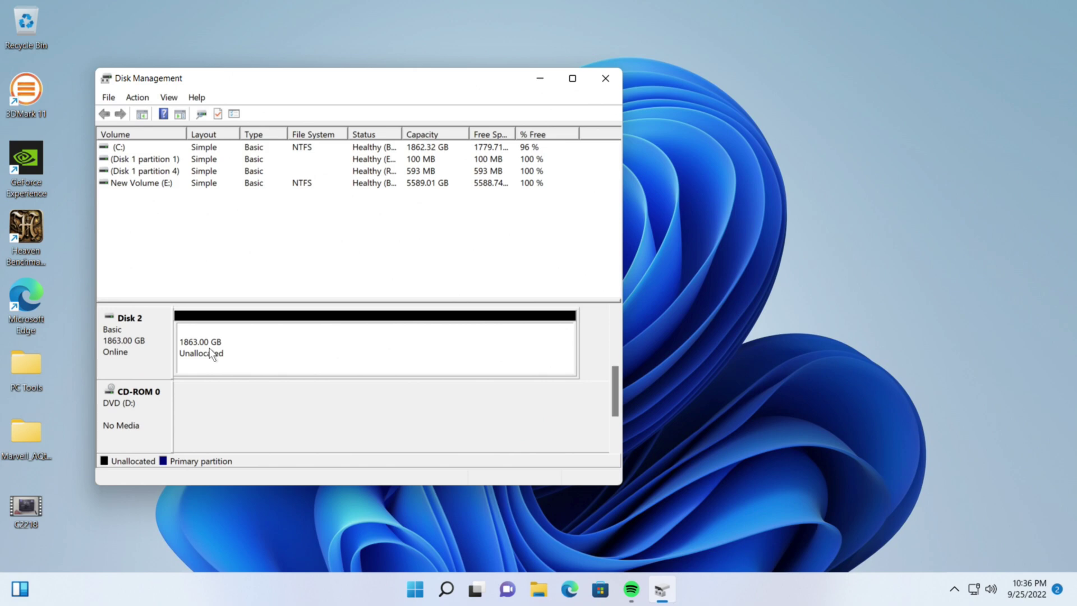
pyautogui.rightClick(270, 346)
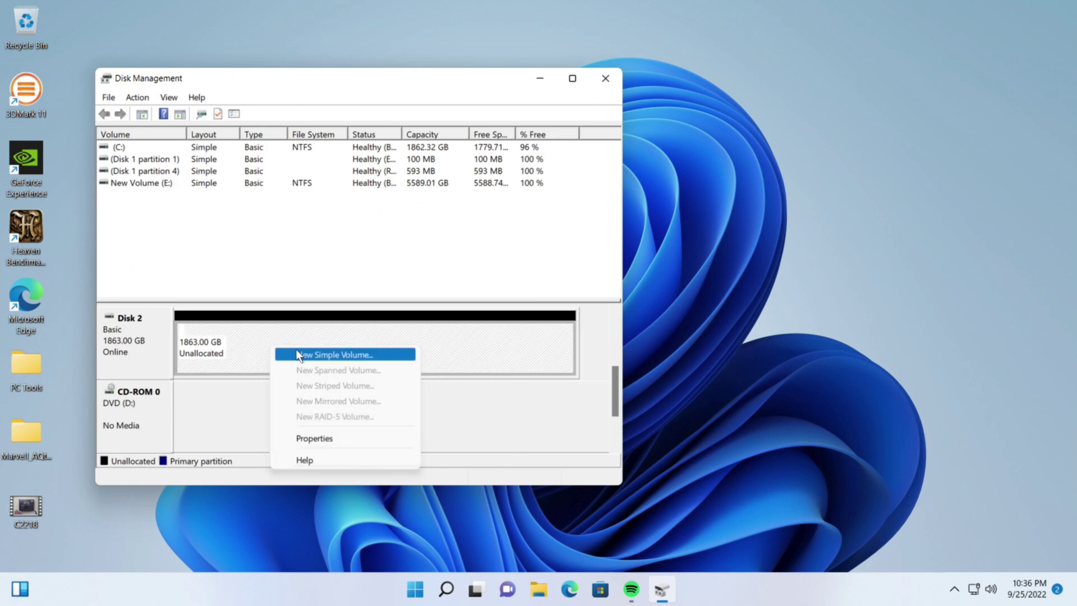
pyautogui.click(295, 353)
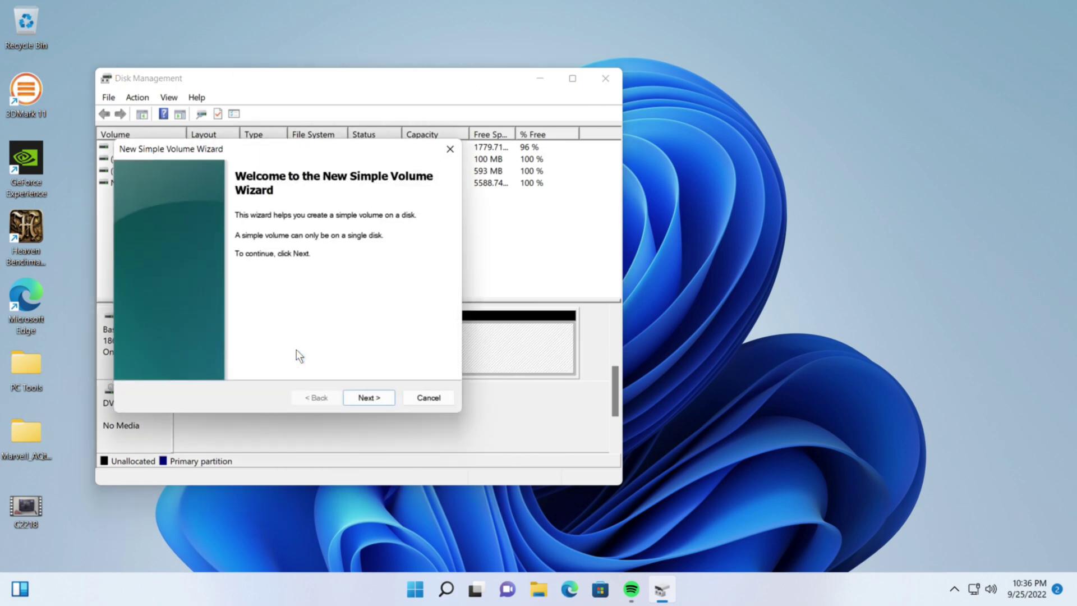
pyautogui.click(372, 399)
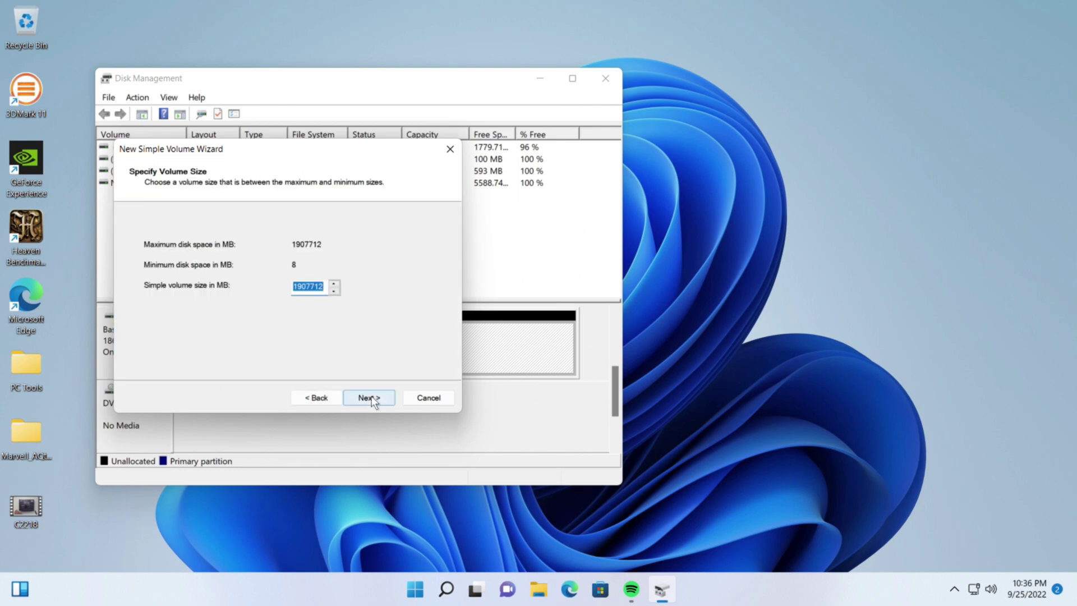
pyautogui.click(372, 399)
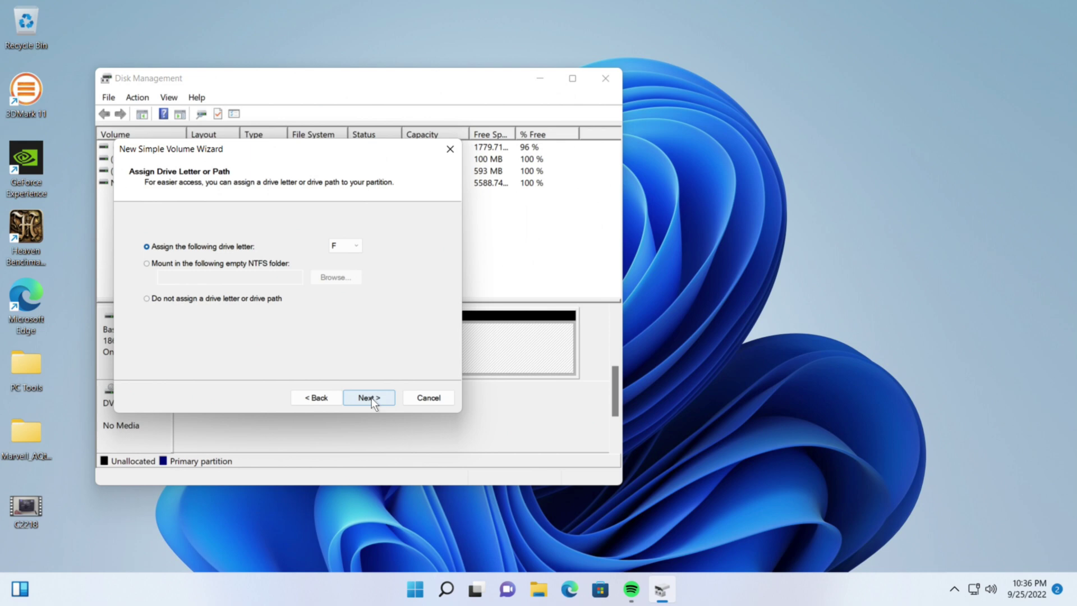
pyautogui.click(370, 399)
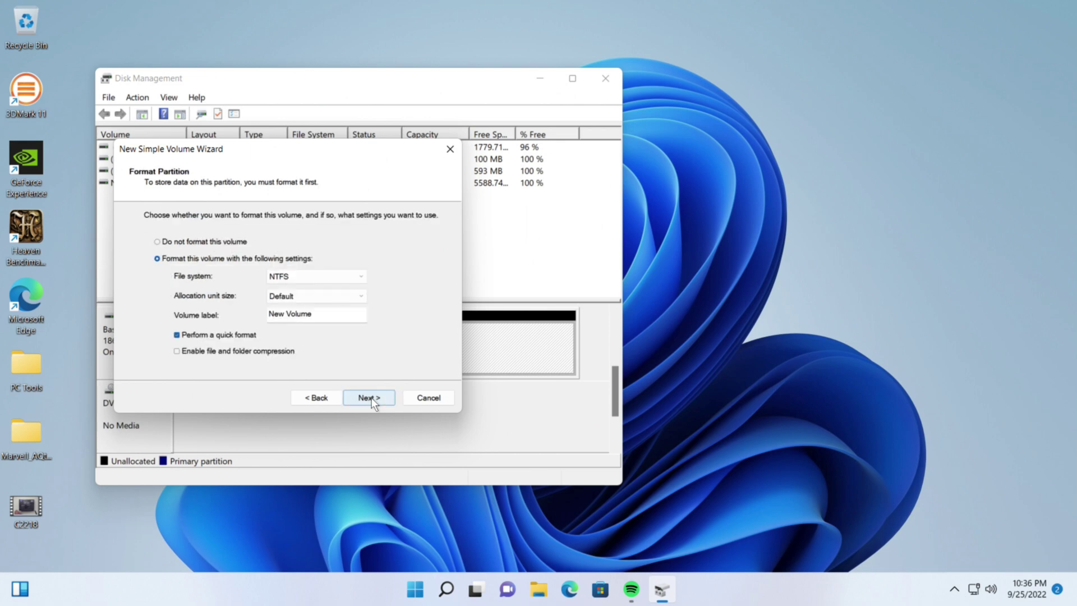
pyautogui.click(370, 398)
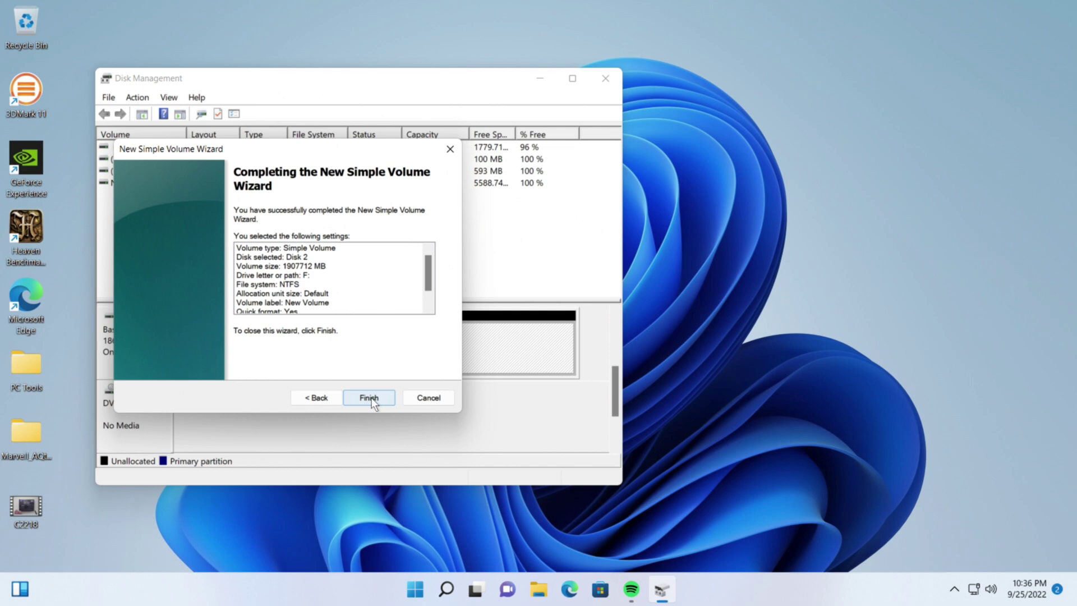
pyautogui.click(372, 397)
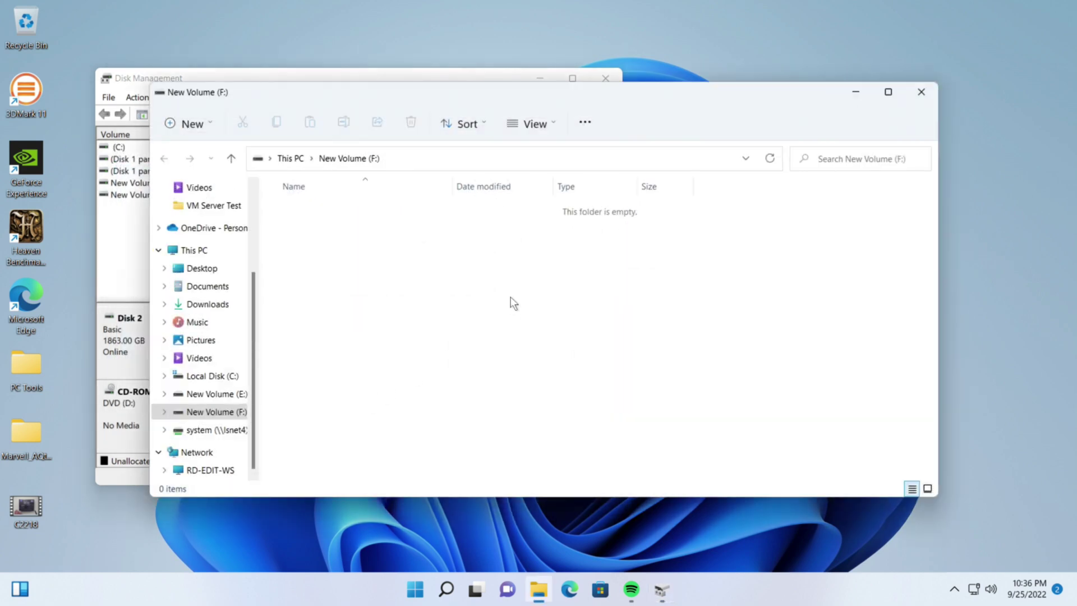
pyautogui.click(922, 91)
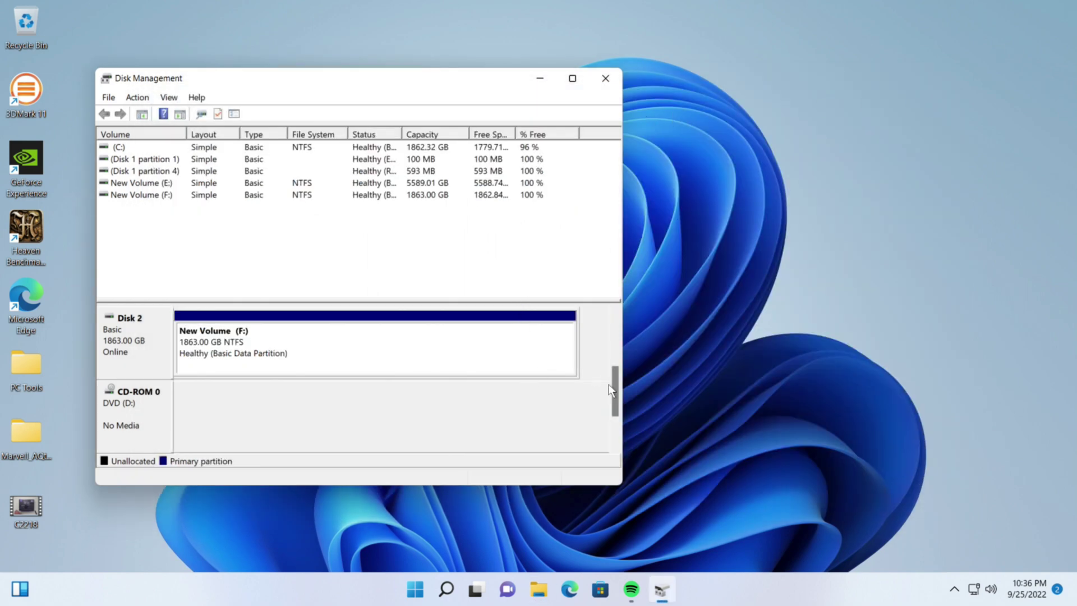
pyautogui.moveTo(617, 389)
pyautogui.mouseDown()
pyautogui.moveTo(615, 337)
pyautogui.moveTo(610, 354)
pyautogui.mouseUp()
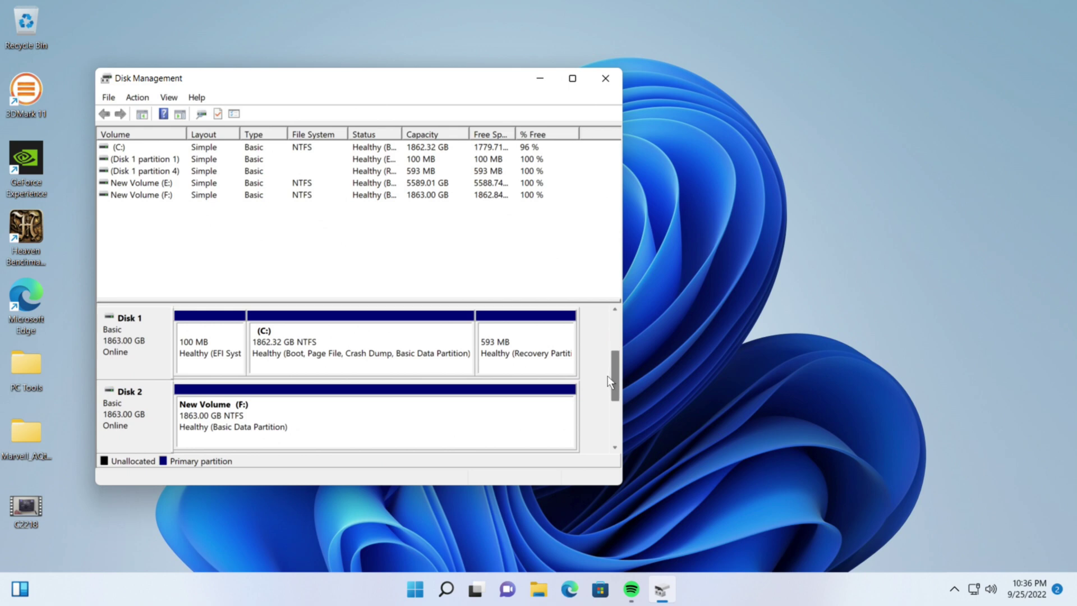
pyautogui.moveTo(610, 367); pyautogui.dragTo(605, 386)
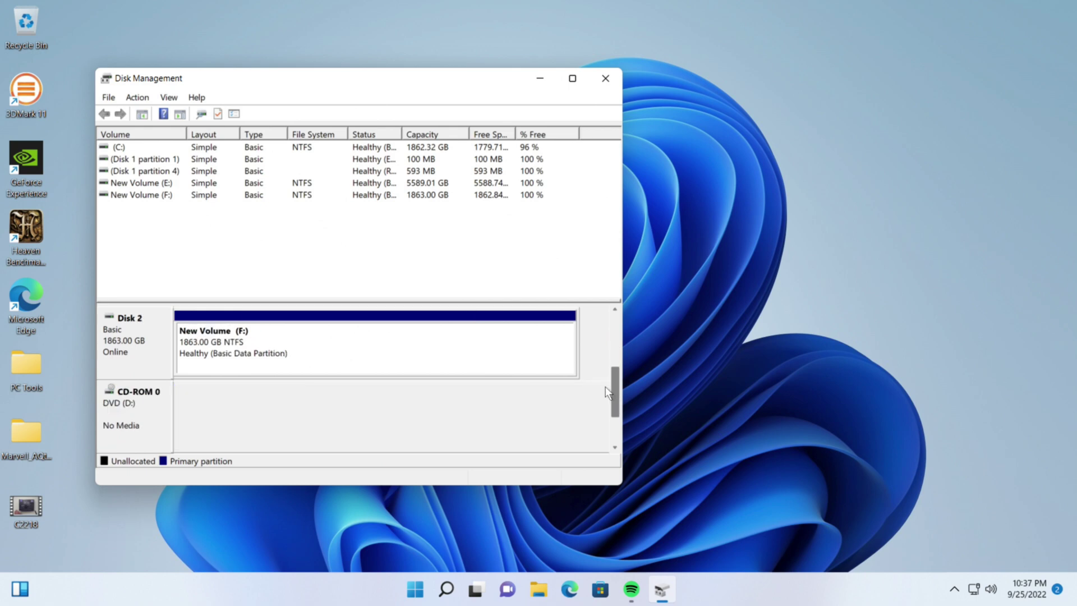
pyautogui.moveTo(605, 387)
pyautogui.mouseDown()
pyautogui.moveTo(610, 314)
pyautogui.moveTo(608, 390)
pyautogui.mouseUp()
# Close Disk Management after reviewing Disks 0, 1 and 2, returning to the desktop.
pyautogui.click(606, 78)
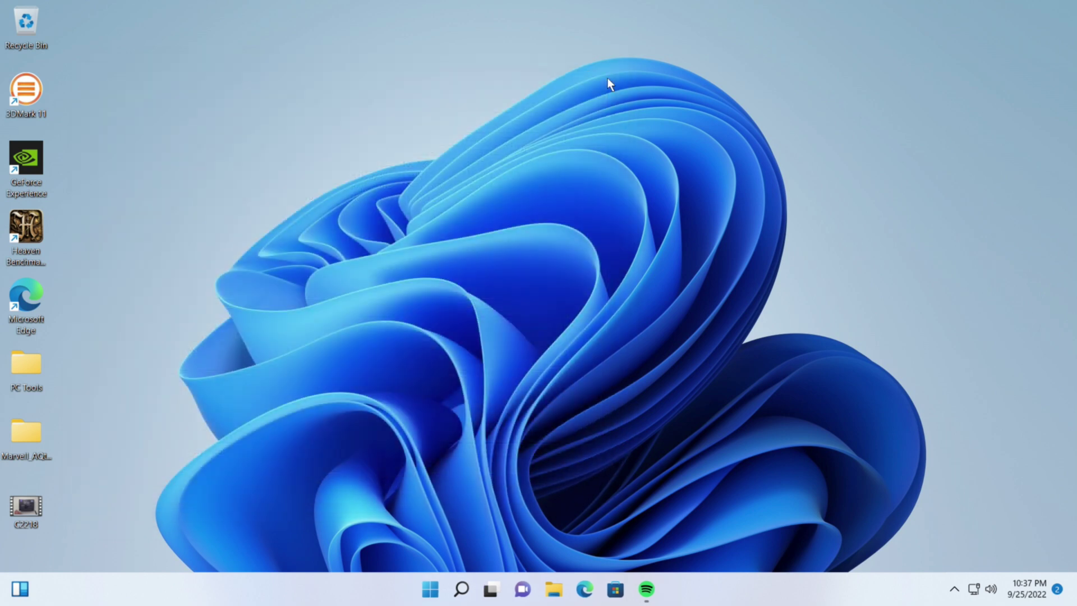
pyautogui.click(435, 594)
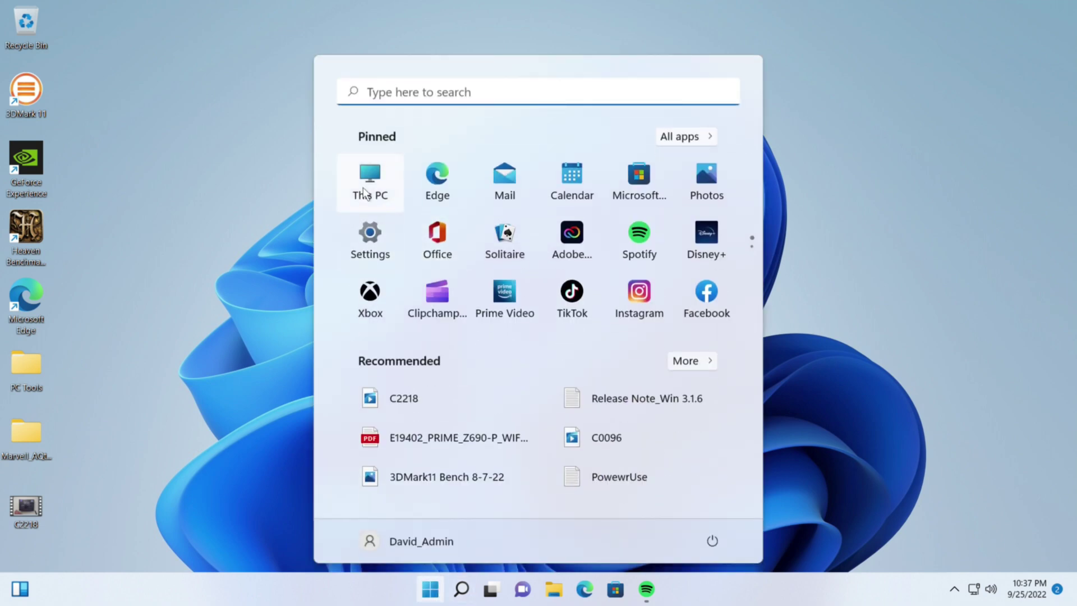
pyautogui.click(363, 179)
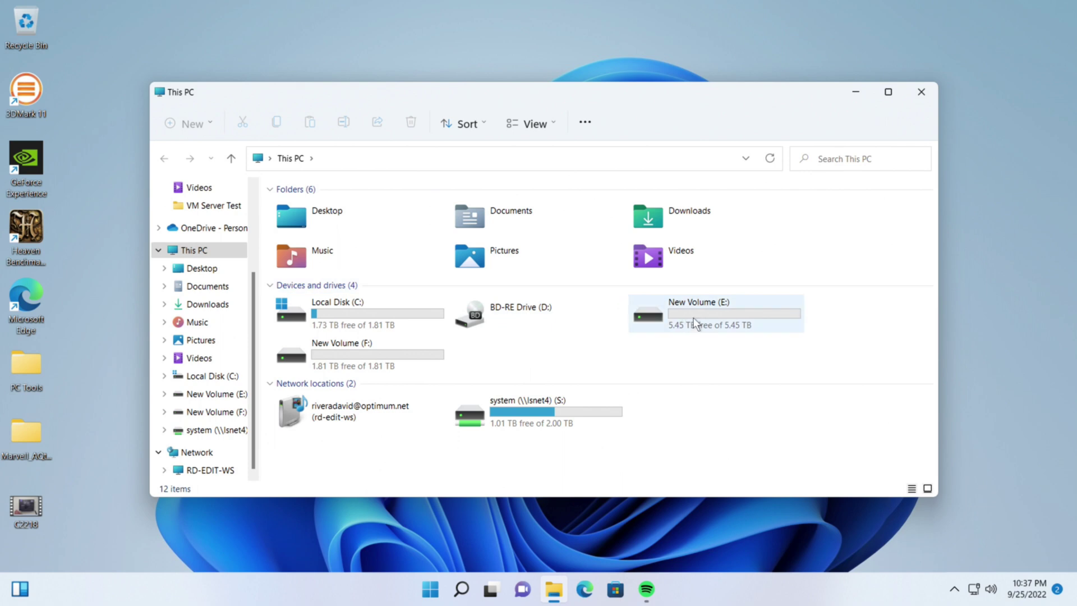
pyautogui.moveTo(716, 313)
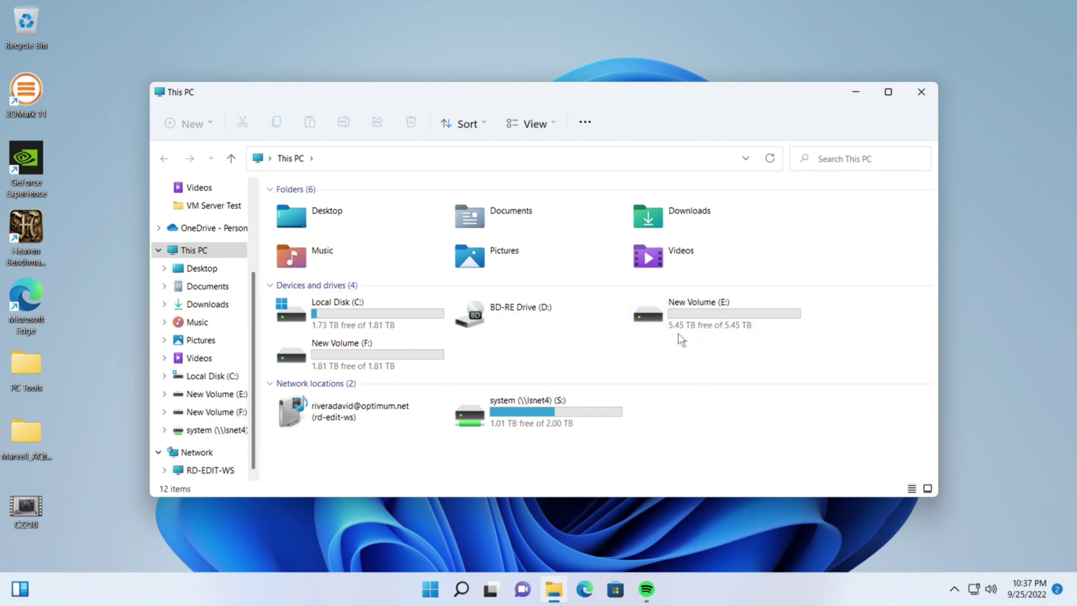
pyautogui.click(677, 333)
pyautogui.hotkey('alt', 'F4')
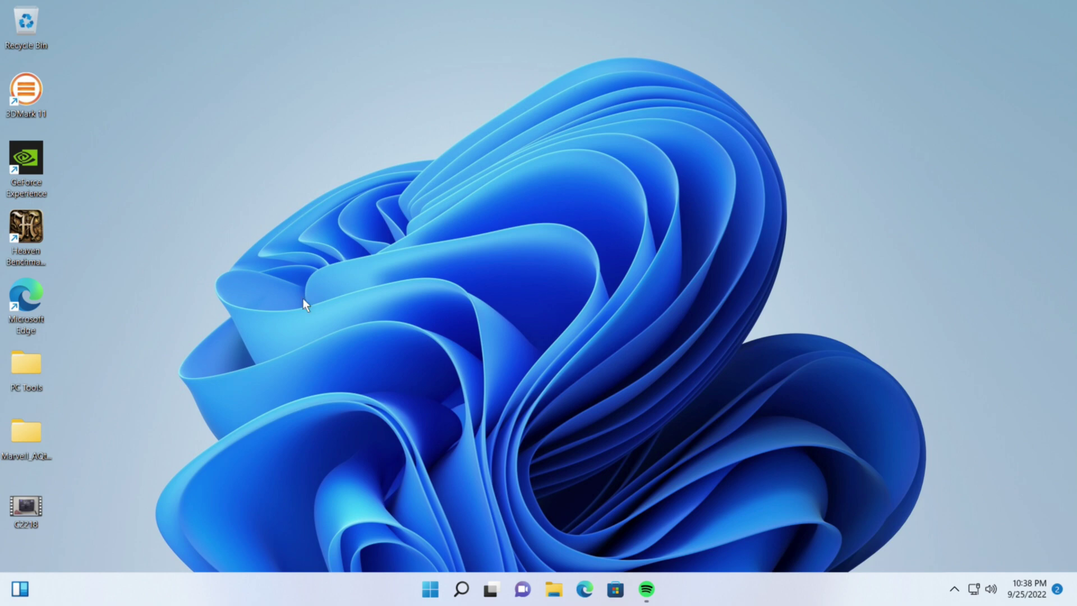
# Launch 64-bit CrystalDiskMark from PC Tools as admin and run the full benchmark on C:.
pyautogui.doubleClick(28, 390)
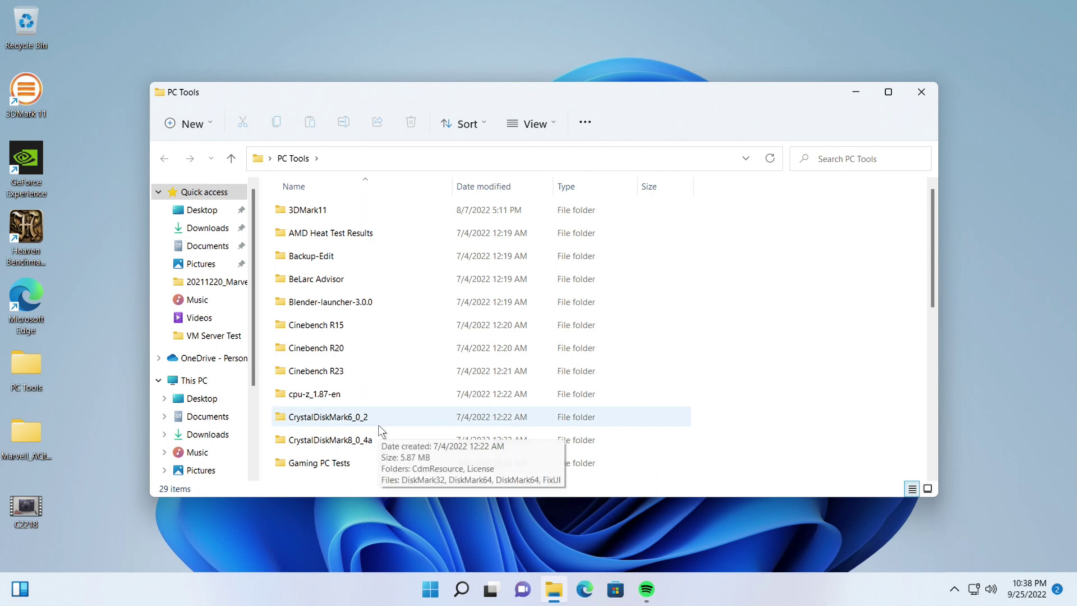
pyautogui.scroll(-1, 379, 426)
pyautogui.doubleClick(351, 379)
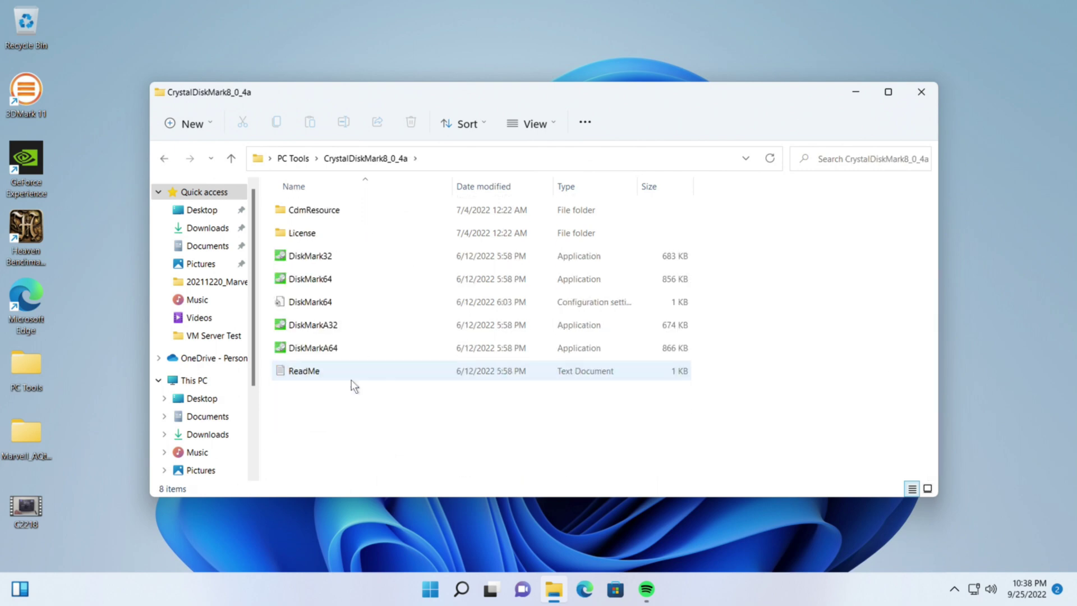
pyautogui.doubleClick(310, 281)
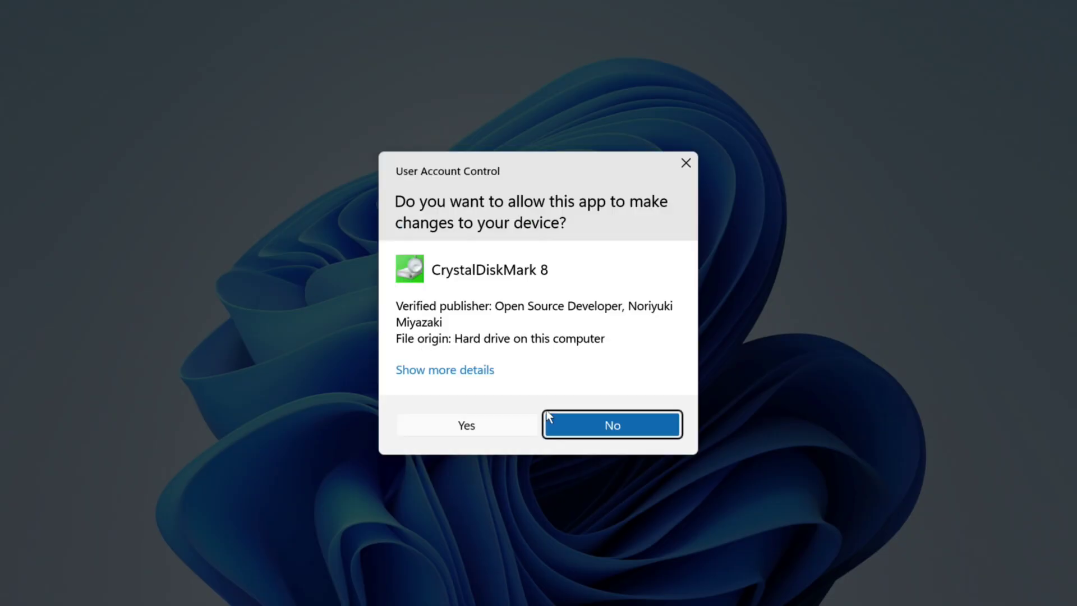
pyautogui.click(472, 432)
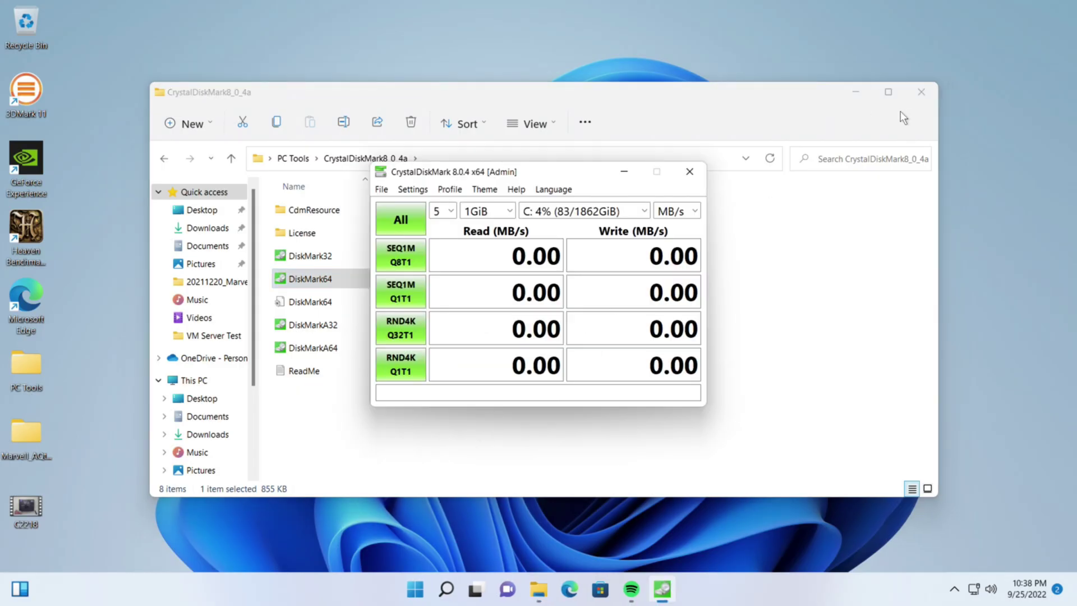
pyautogui.click(922, 91)
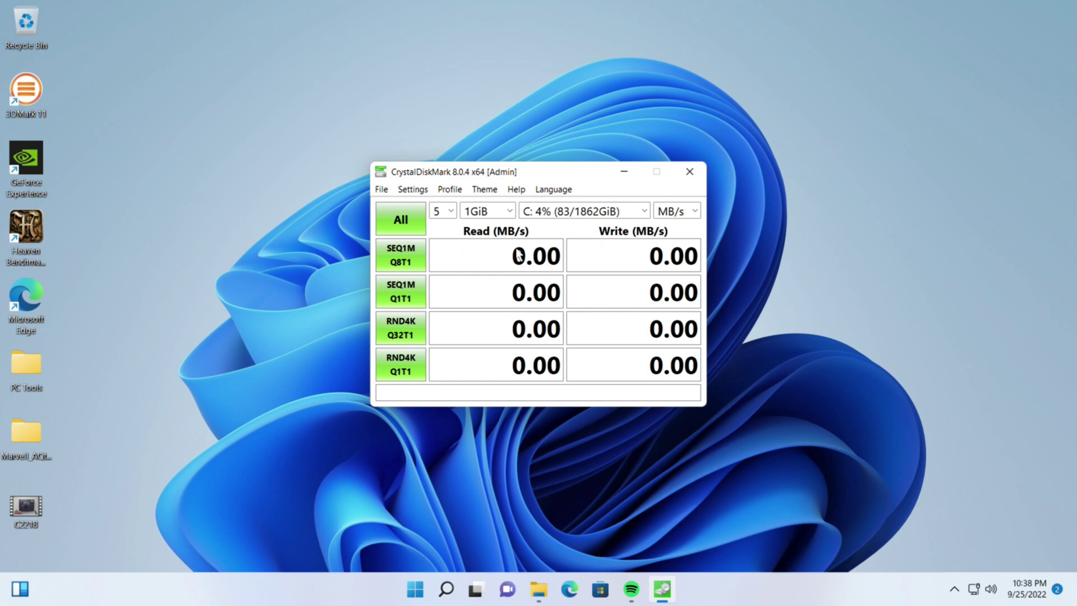
pyautogui.click(414, 230)
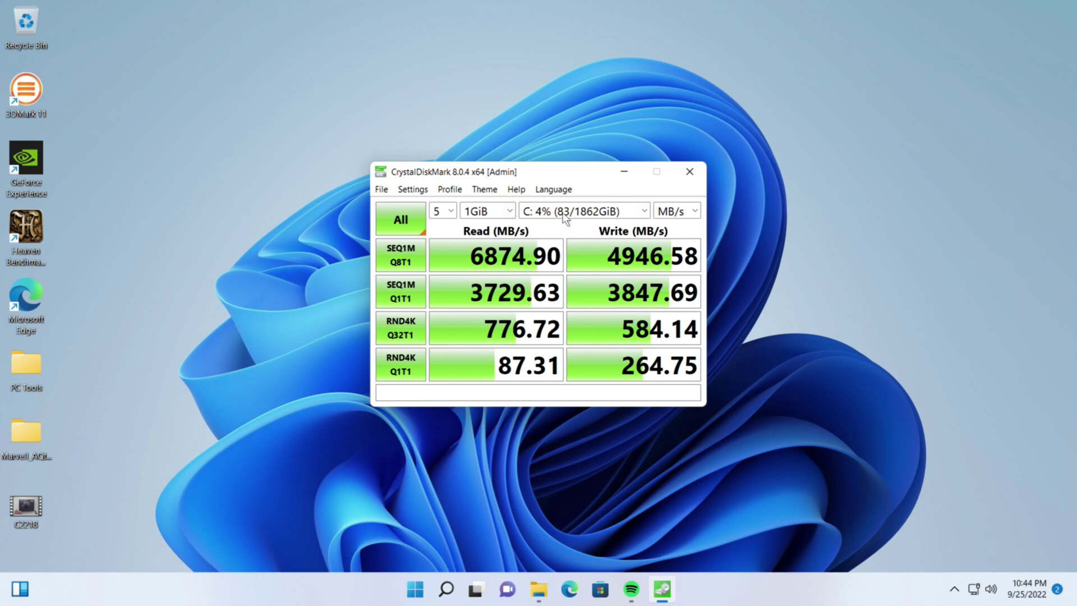
# Run the full CrystalDiskMark benchmark on drive F:, reaching 6937.54 MB/s sequential read.
pyautogui.click(648, 212)
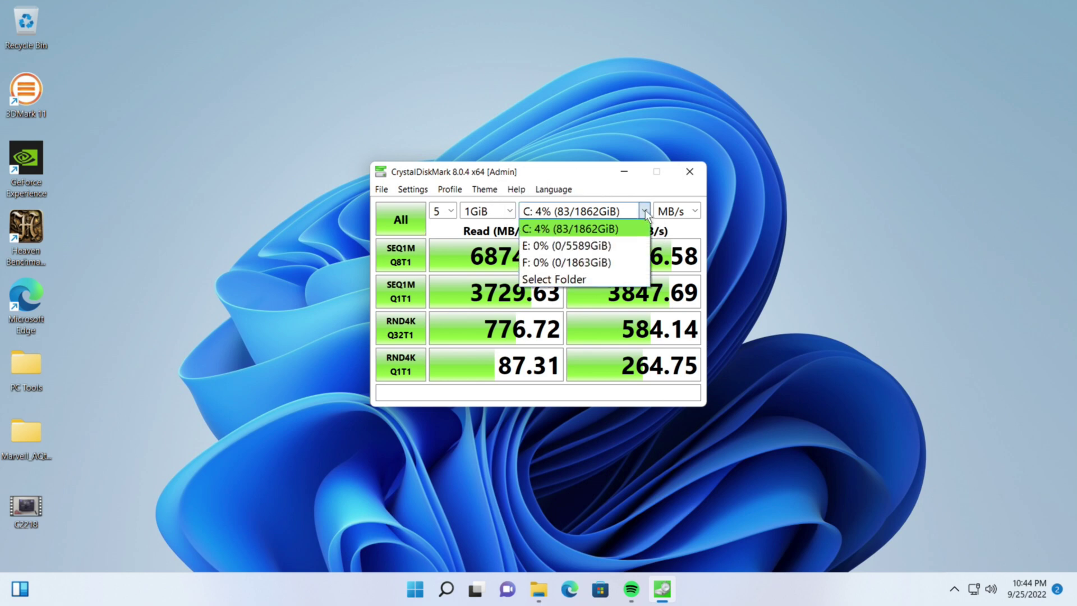
pyautogui.click(580, 267)
pyautogui.click(389, 221)
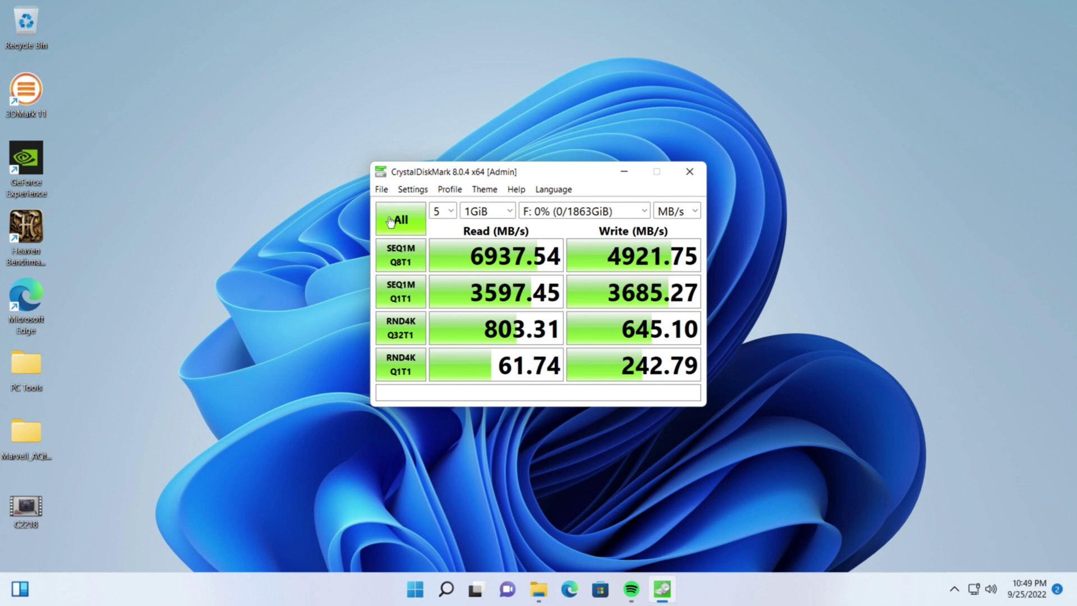
# Run the full benchmark on drive E:, scoring 223.54 MB/s read and 217.47 MB/s write.
pyautogui.click(643, 212)
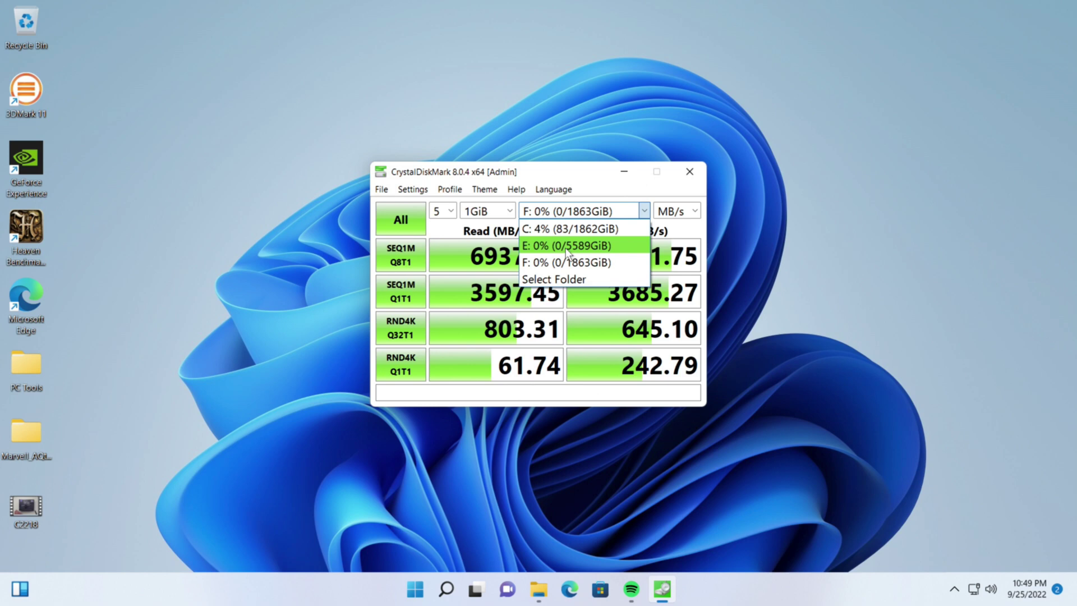
pyautogui.click(569, 246)
pyautogui.click(400, 218)
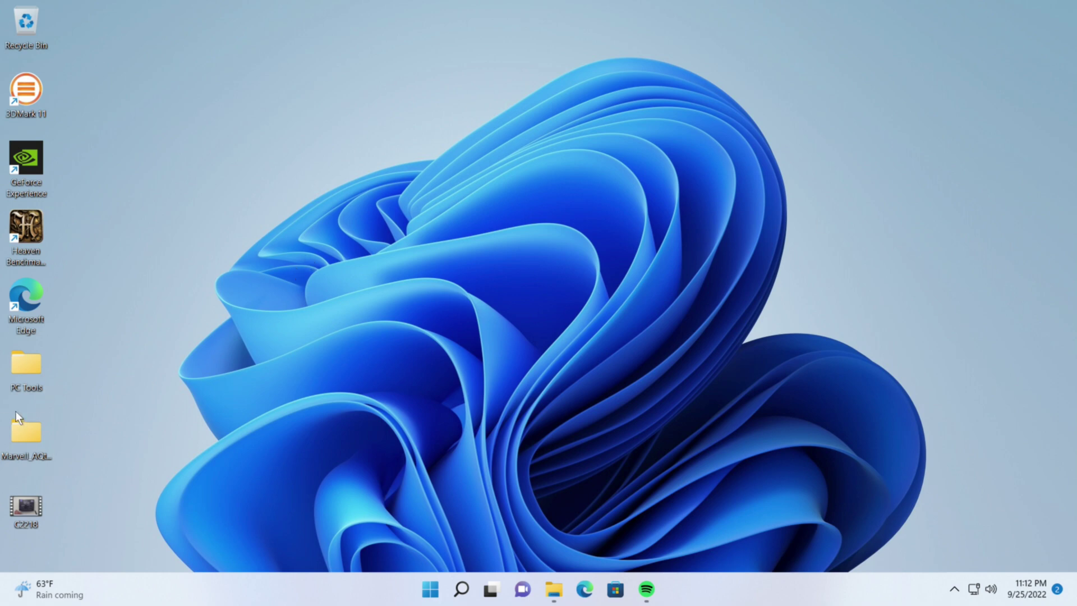
# Launch 64-bit CPU-Z from PC Tools and read the Mainboard tab: PRIME Z690-P WIFI, BIOS 1401.
pyautogui.doubleClick(30, 363)
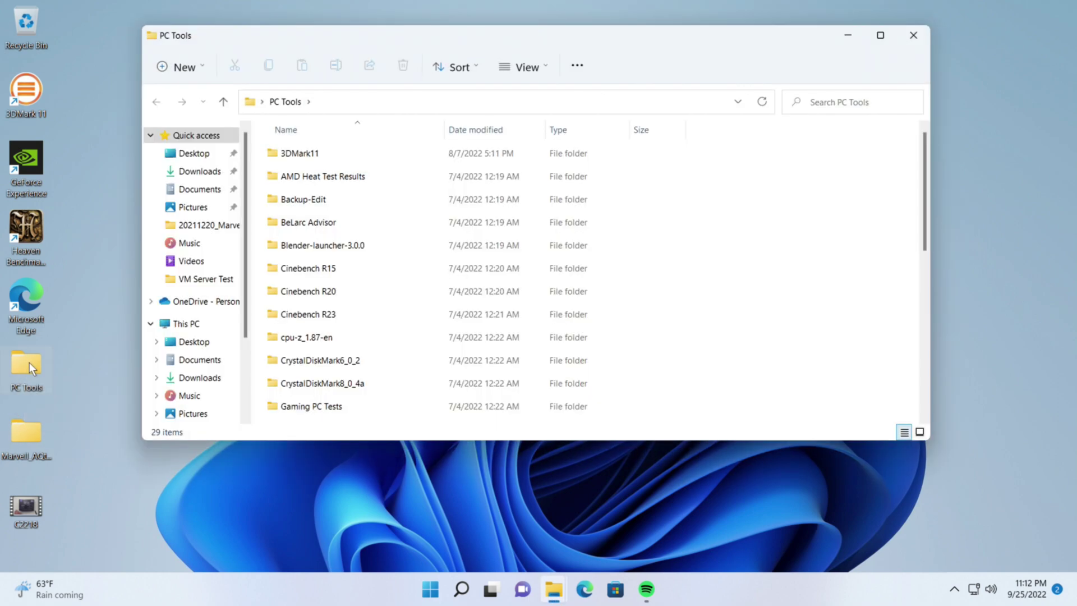
pyautogui.doubleClick(301, 339)
pyautogui.click(302, 224)
pyautogui.doubleClick(301, 222)
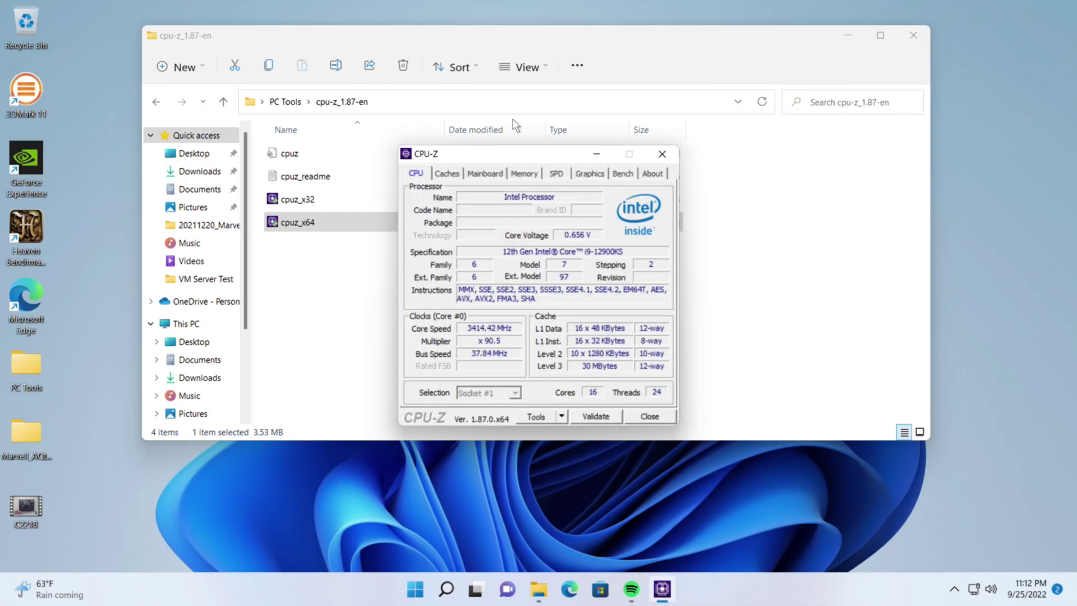
pyautogui.click(489, 174)
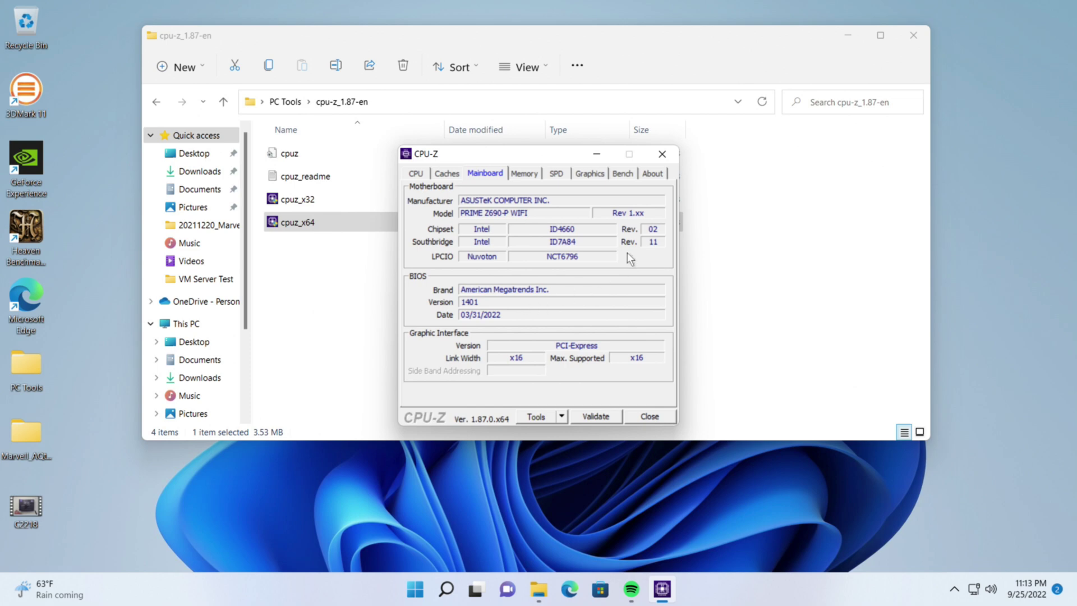
pyautogui.click(663, 157)
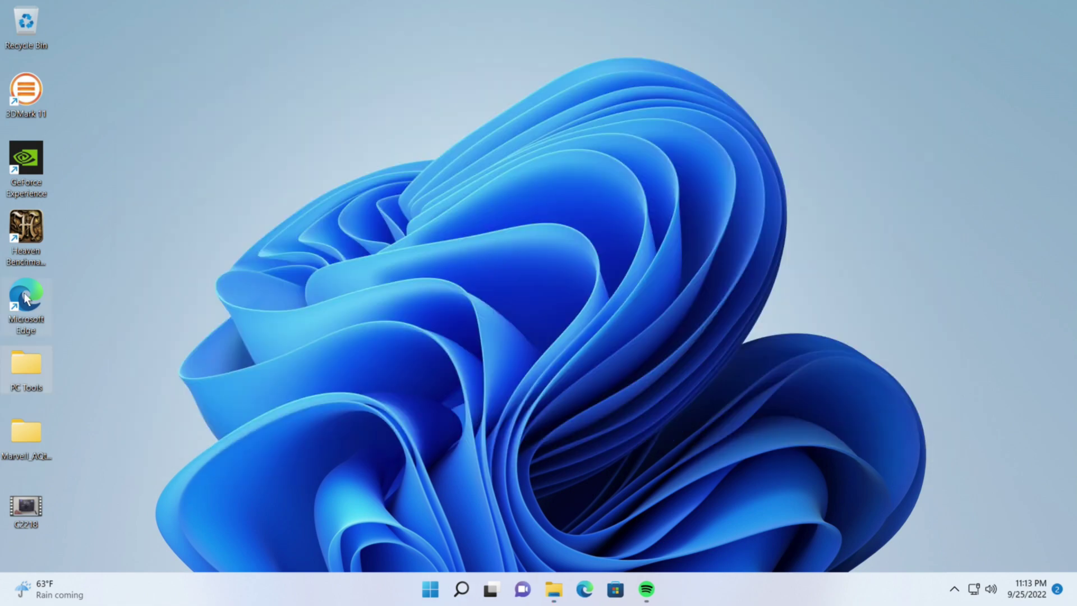
pyautogui.doubleClick(33, 289)
pyautogui.write('www.asus.c')
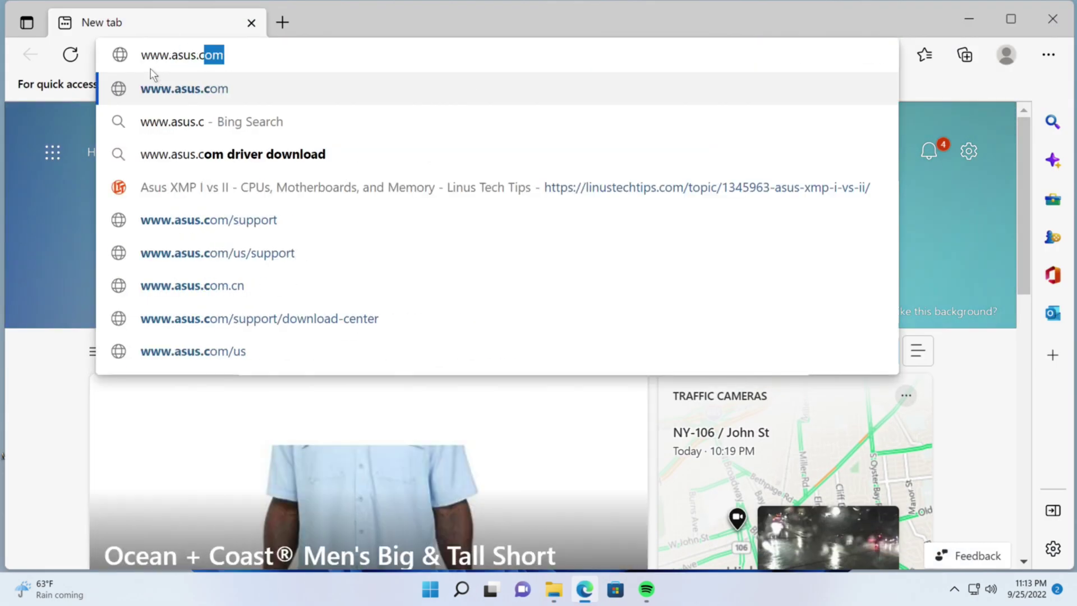
pyautogui.press('Return')
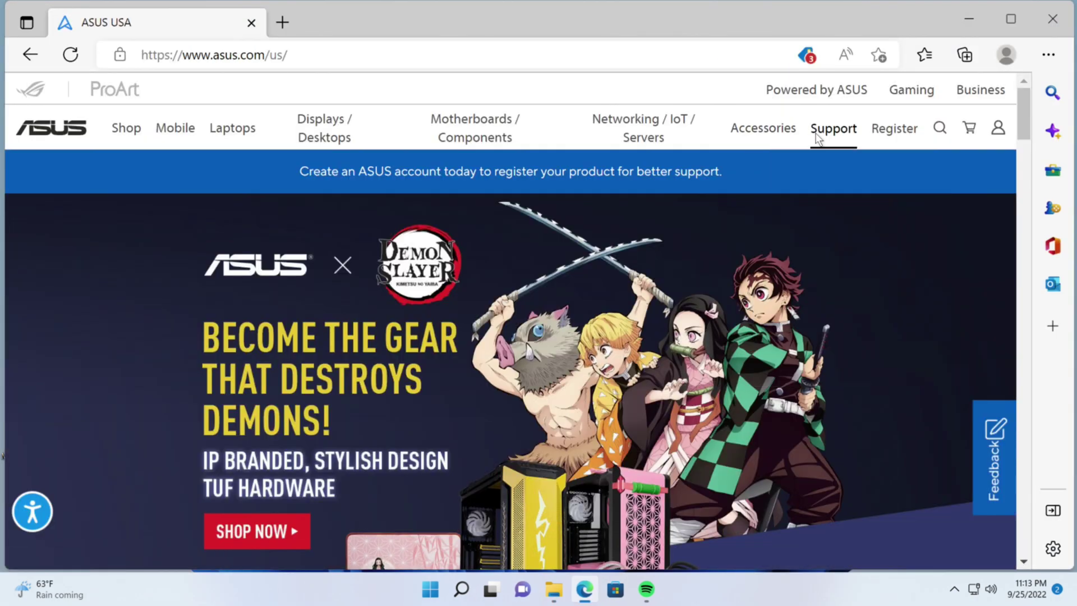
pyautogui.scroll(-5, 760, 302)
pyautogui.scroll(-4, 760, 307)
pyautogui.scroll(-5, 760, 307)
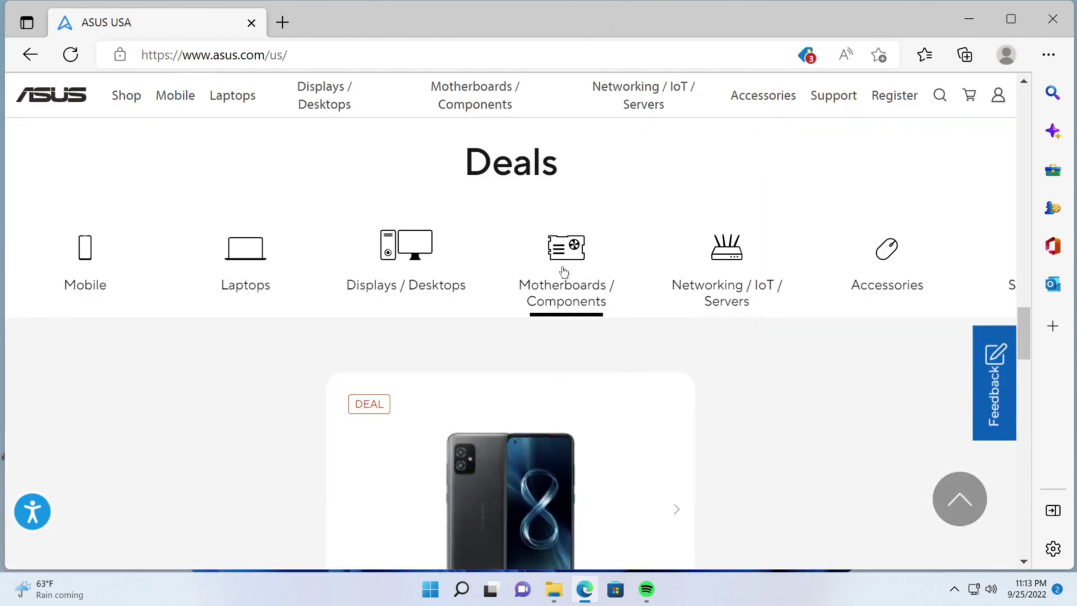
pyautogui.click(565, 301)
pyautogui.scroll(1, 602, 294)
pyautogui.click(833, 95)
pyautogui.scroll(-3, 715, 373)
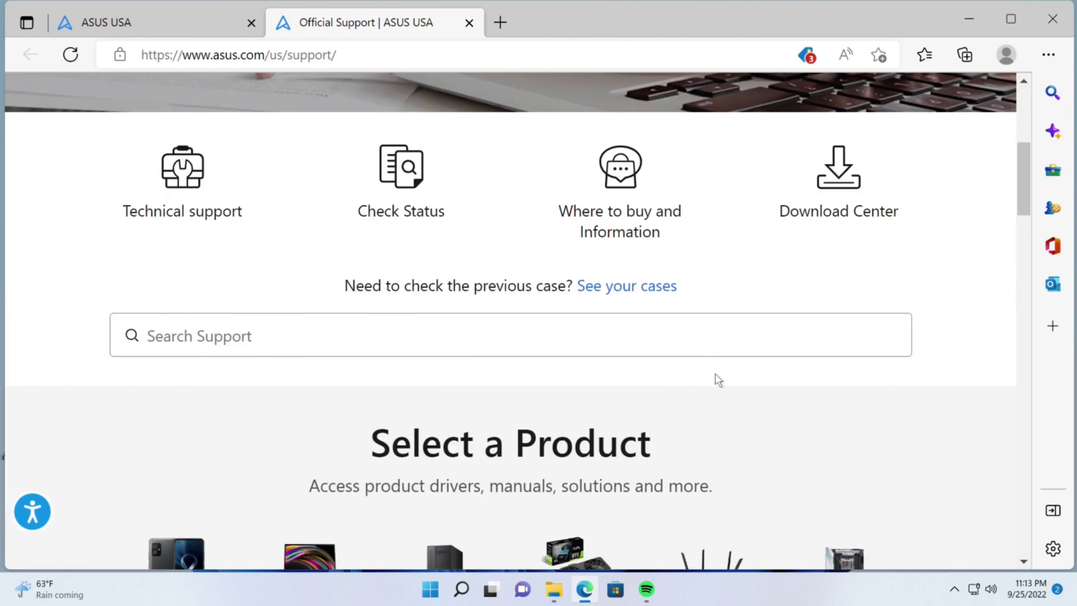
pyautogui.scroll(-3, 715, 375)
# Select Motherboards > ASUS Prime > PRIME Z690-P WIFI and open its Driver & Tools page.
pyautogui.click(848, 294)
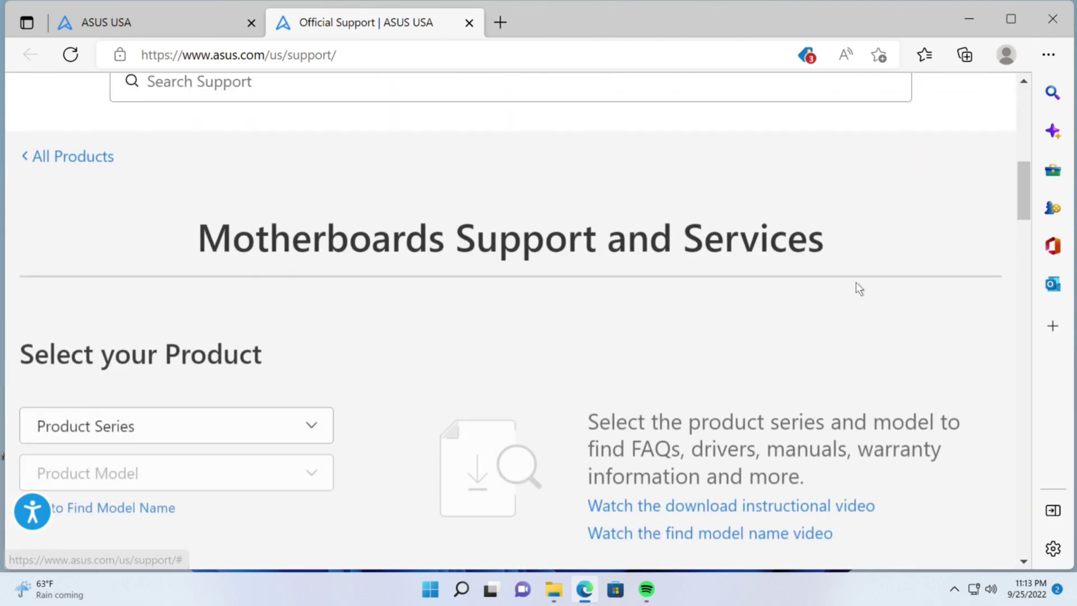
pyautogui.scroll(-3, 378, 337)
pyautogui.click(310, 211)
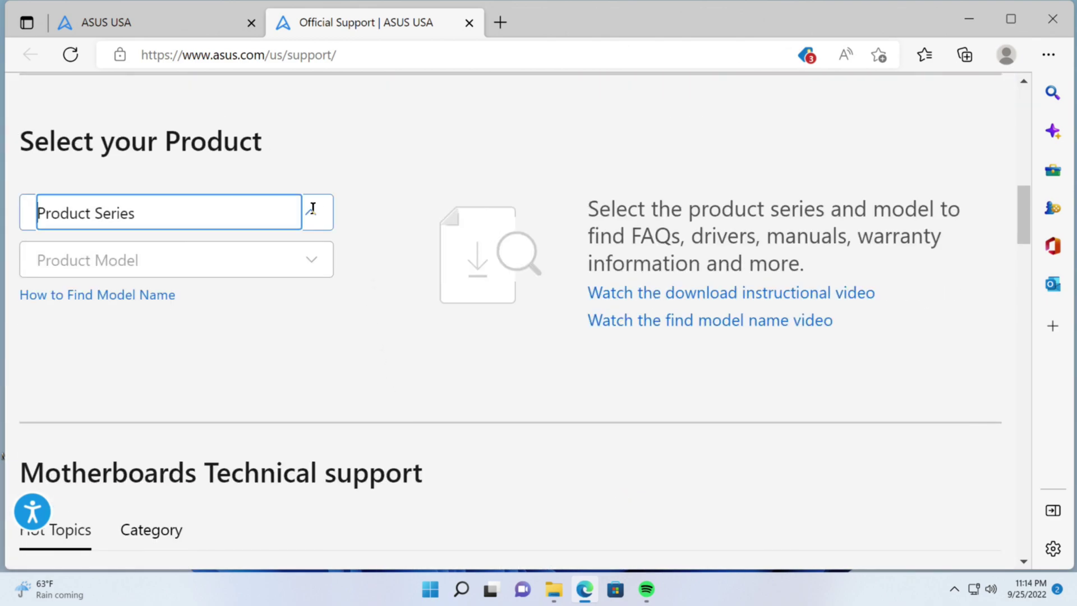
pyautogui.click(40, 287)
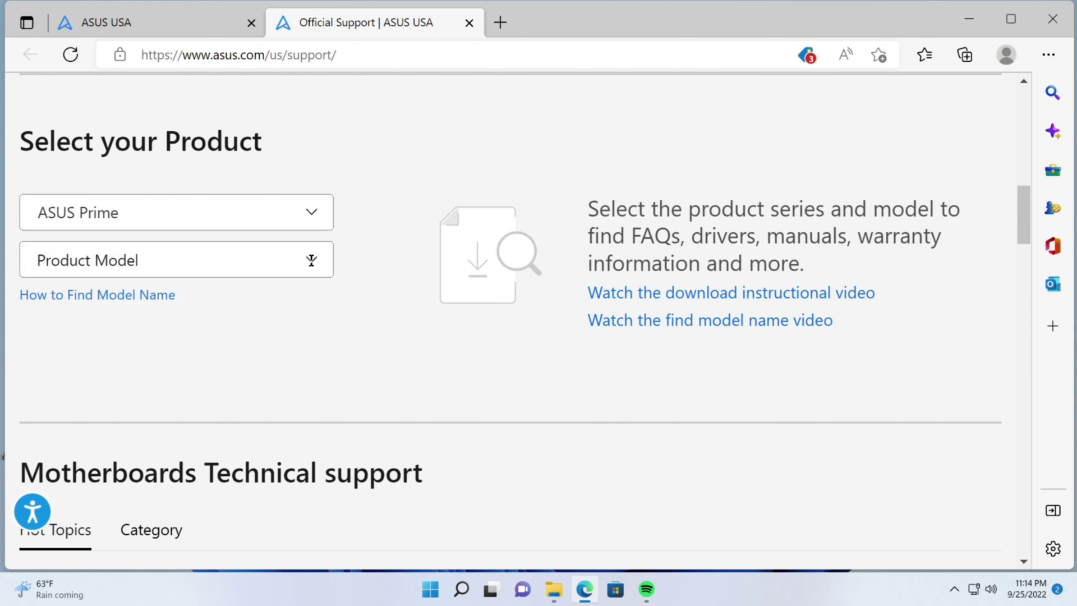
pyautogui.click(311, 262)
pyautogui.scroll(-2, 299, 333)
pyautogui.scroll(-10, 278, 337)
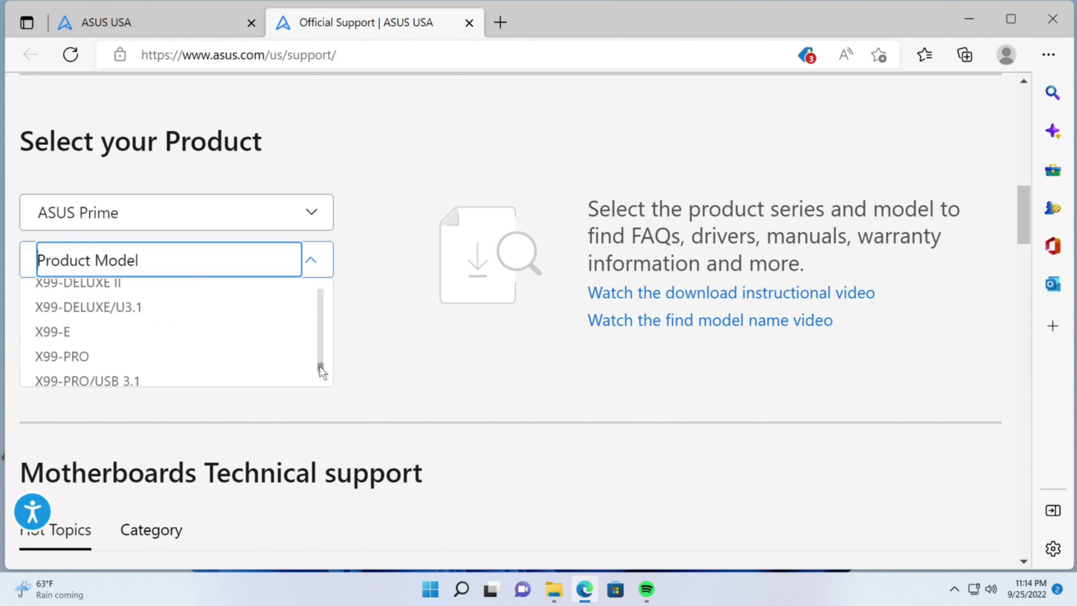
pyautogui.scroll(-10, 248, 343)
pyautogui.scroll(-5, 233, 346)
pyautogui.scroll(-1, 234, 346)
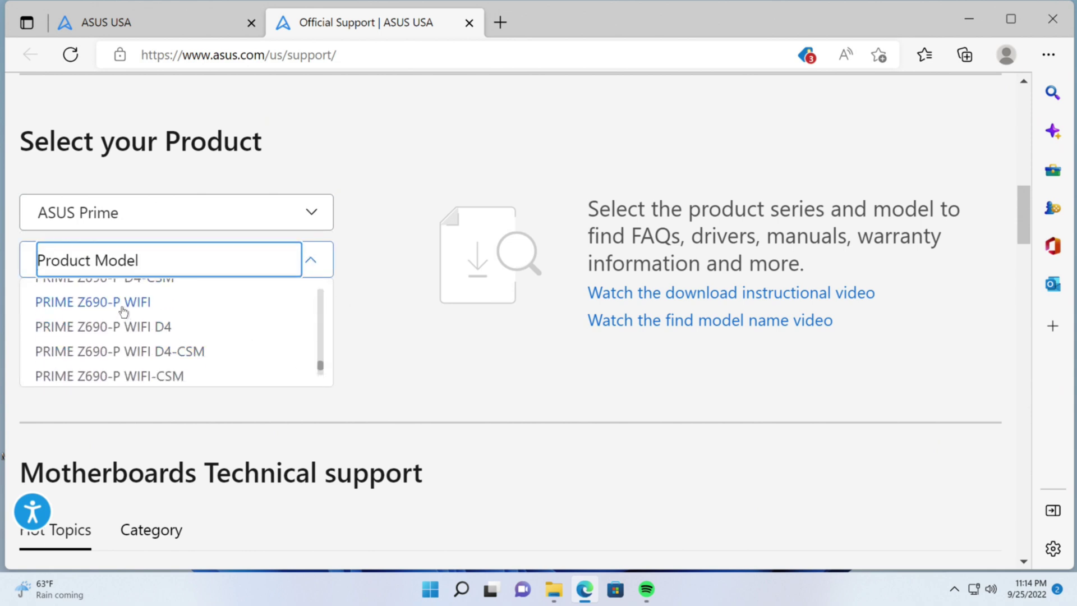
pyautogui.click(122, 304)
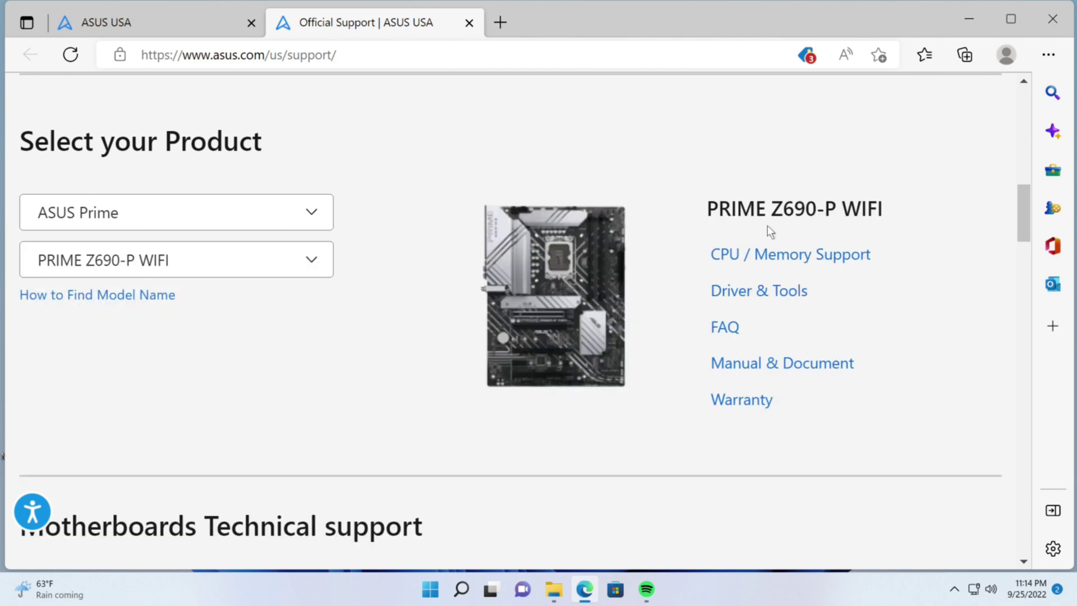
pyautogui.click(754, 294)
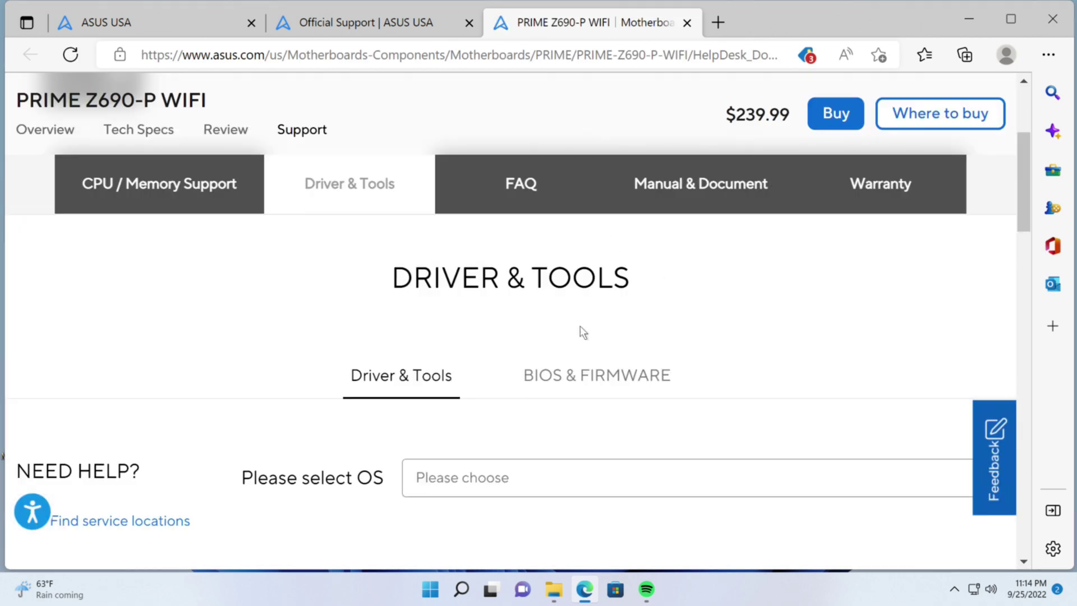
# Expand the PRIME Z690-P WIFI BIOS downloads to list every version from 2002 down to 1401.
pyautogui.click(587, 380)
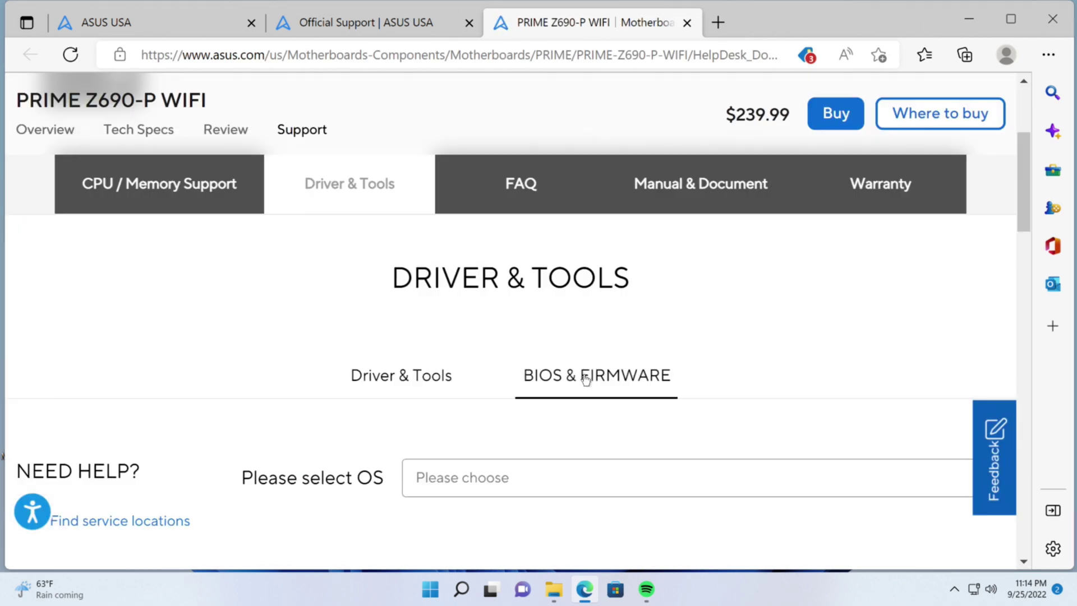
pyautogui.scroll(-3, 638, 374)
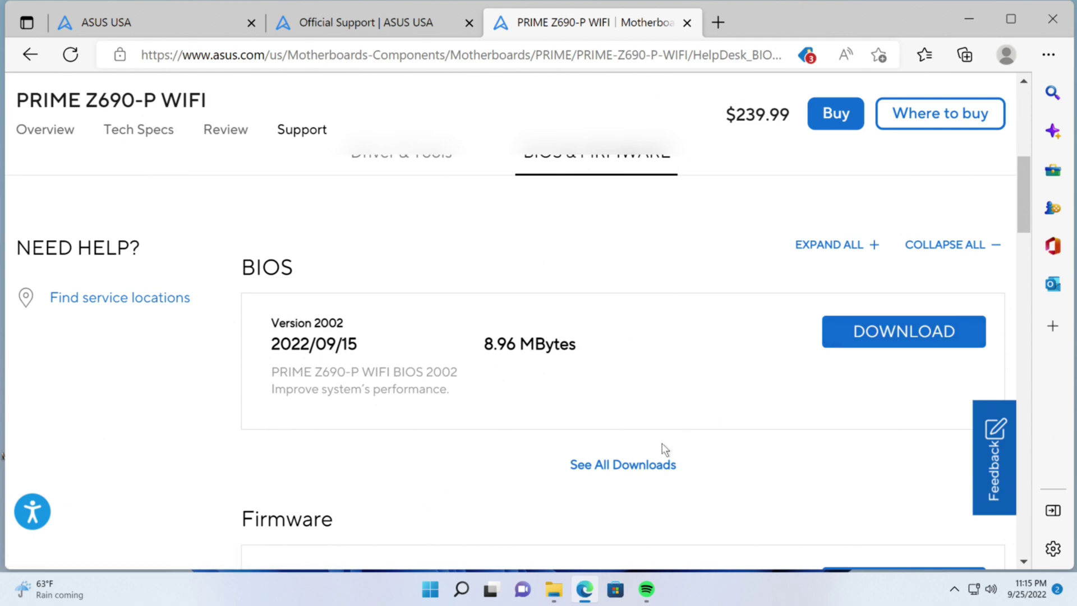
pyautogui.click(654, 468)
pyautogui.scroll(-1, 656, 468)
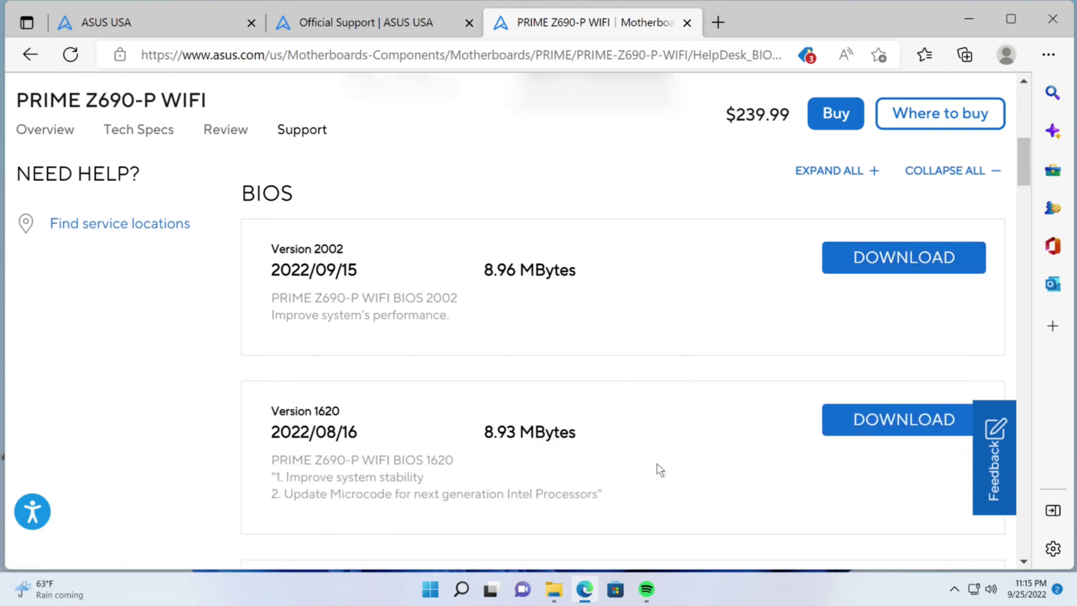
pyautogui.scroll(-2, 657, 464)
pyautogui.scroll(-2, 663, 447)
pyautogui.scroll(-2, 662, 450)
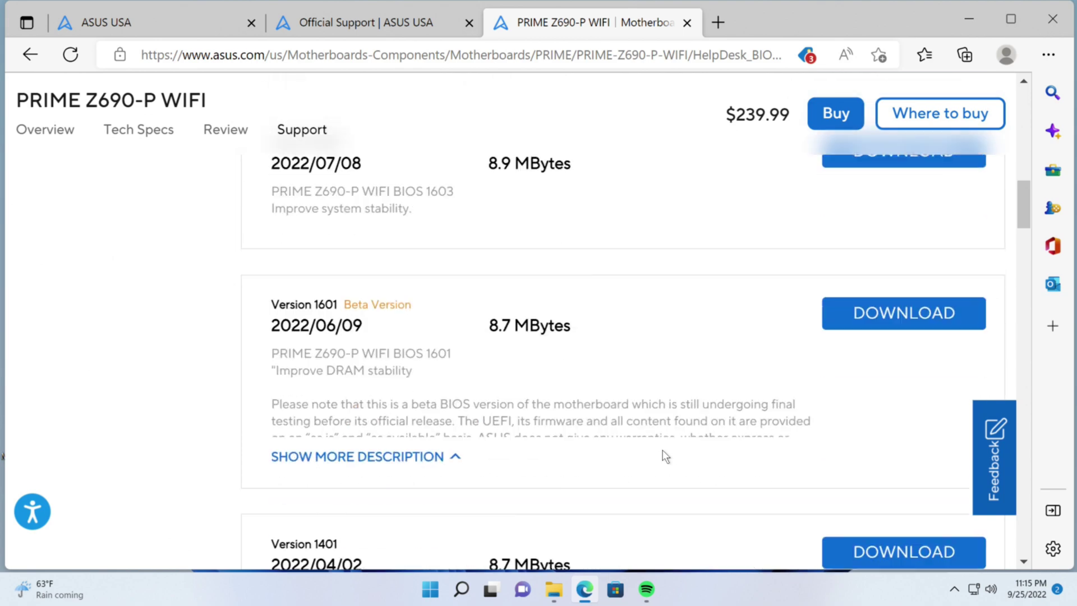
pyautogui.scroll(-2, 662, 450)
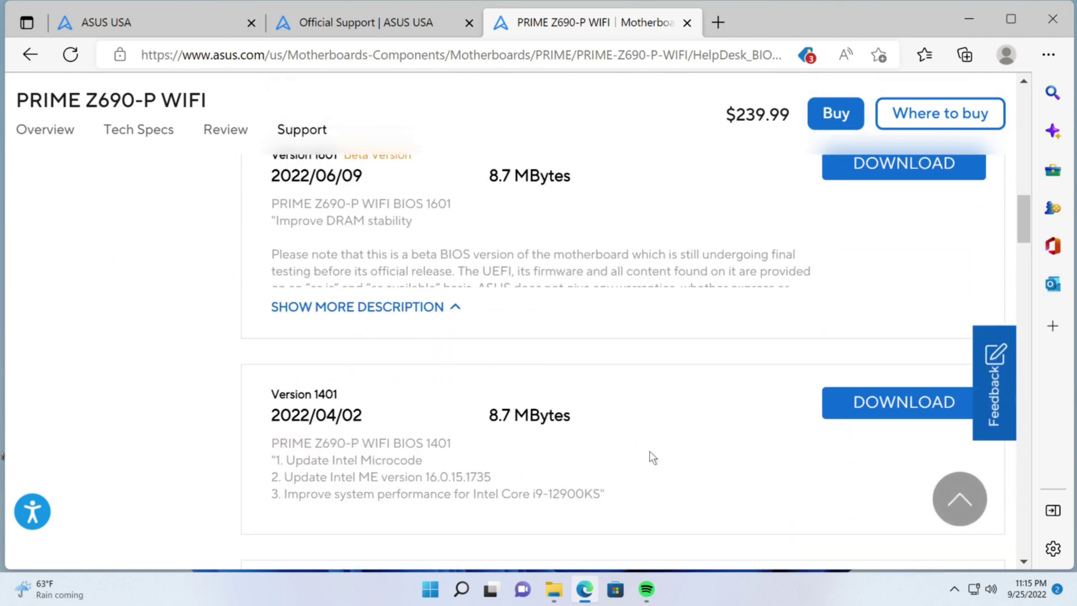
pyautogui.scroll(2, 341, 398)
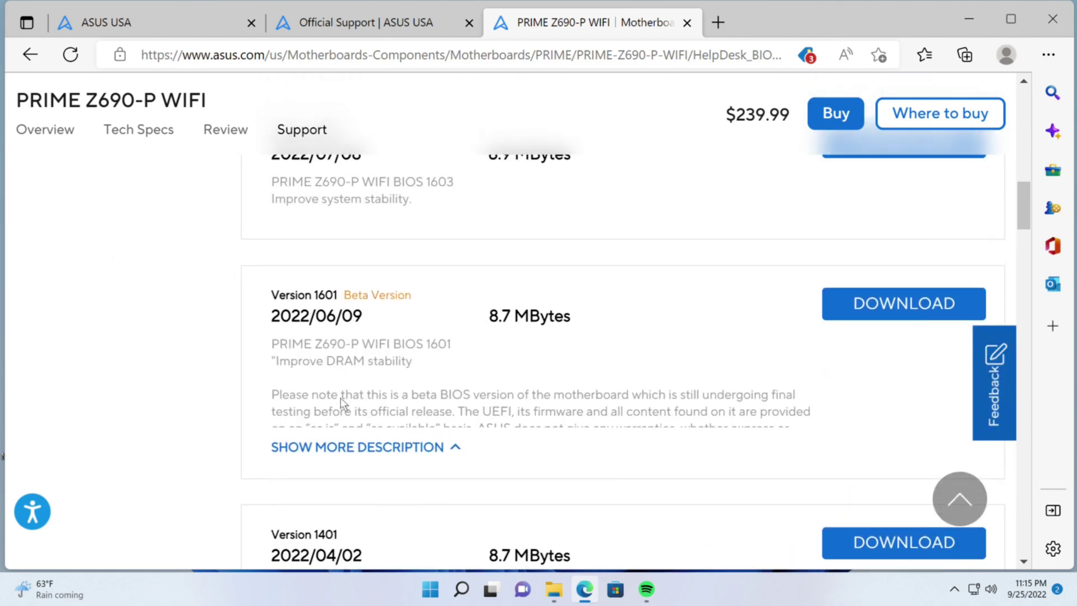
pyautogui.scroll(2, 340, 398)
pyautogui.scroll(2, 341, 398)
pyautogui.scroll(2, 341, 400)
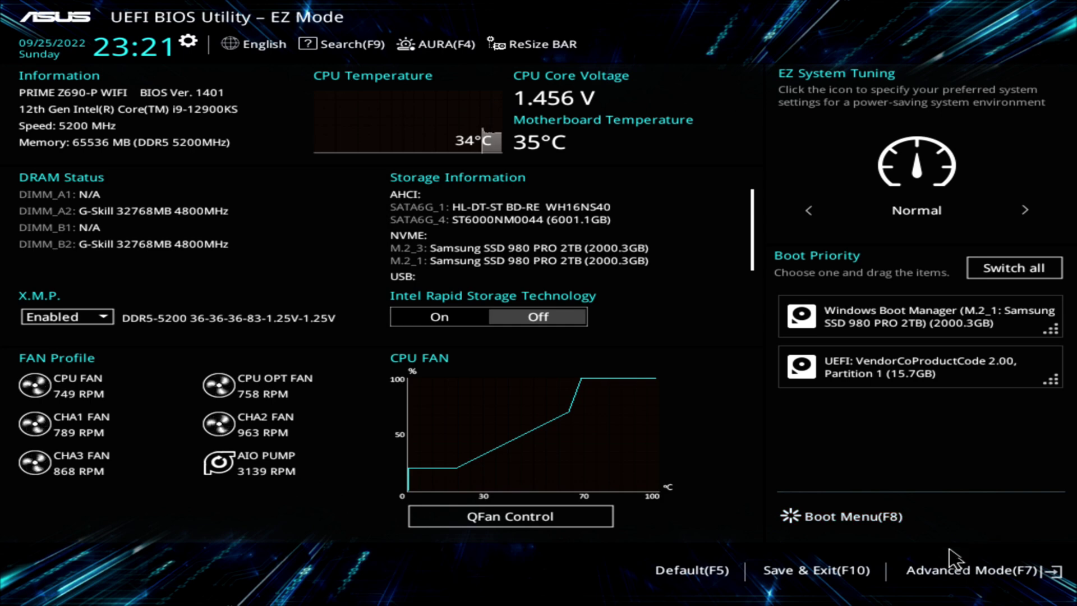
# Launch ASUS EZ Flash 3 from the Advanced Mode Tool page, showing current BIOS 1401.
pyautogui.click(953, 571)
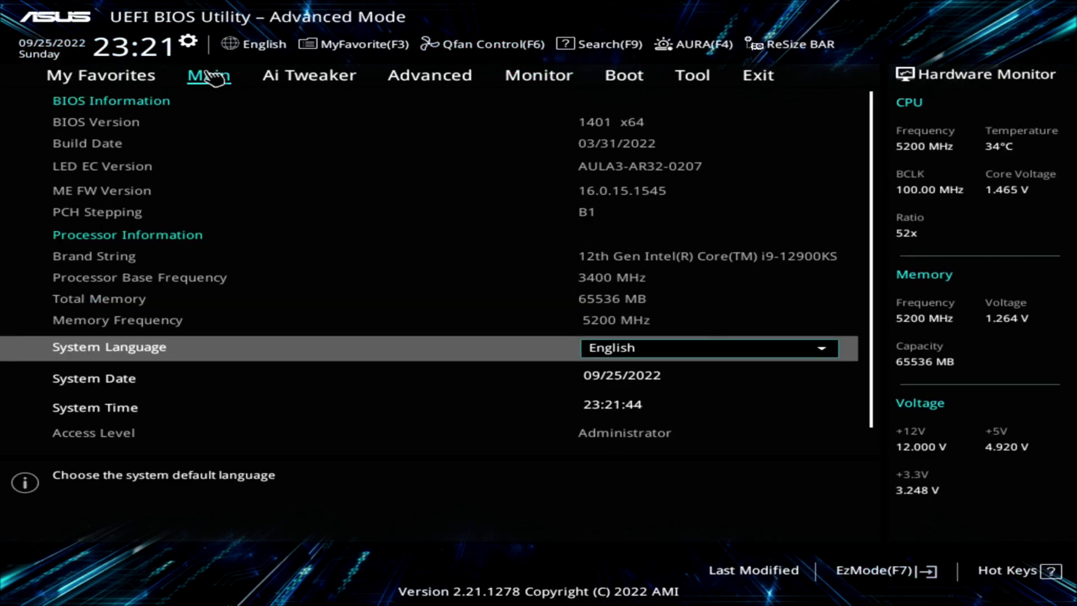
pyautogui.click(695, 76)
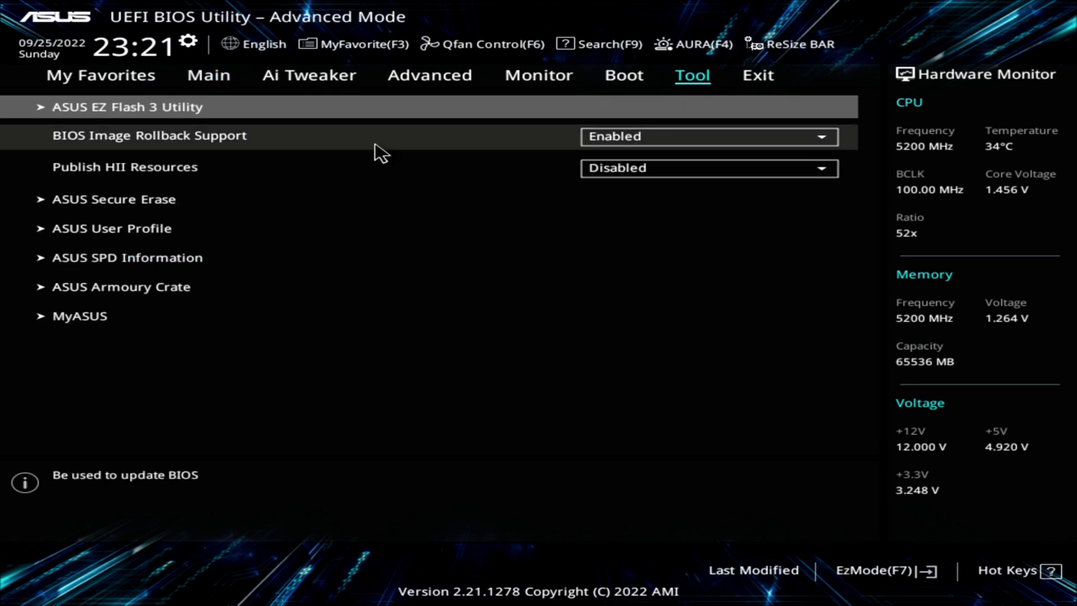
pyautogui.click(100, 110)
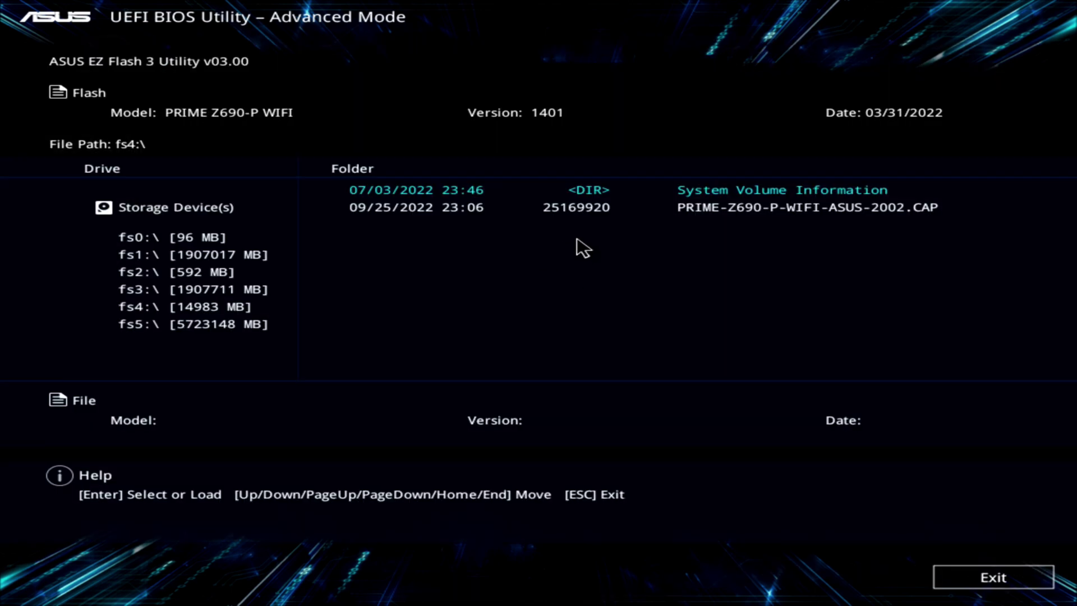
# Flash PRIME-Z690-P-WIFI-ASUS-2002.CAP, accepting the BitLocker, read-file and update prompts.
pyautogui.click(779, 211)
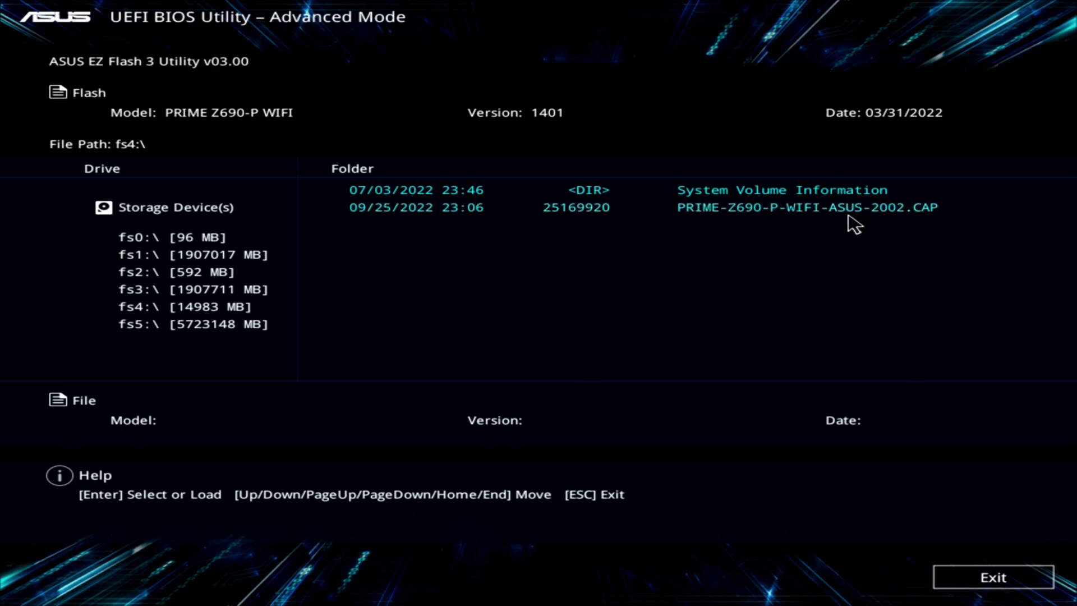
pyautogui.click(694, 211)
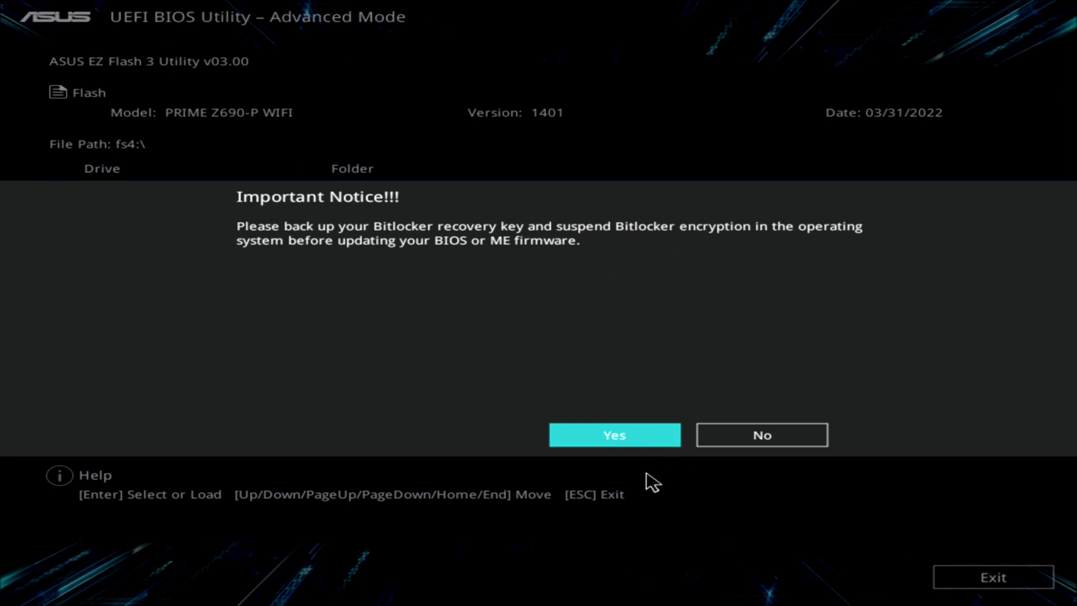
pyautogui.click(628, 434)
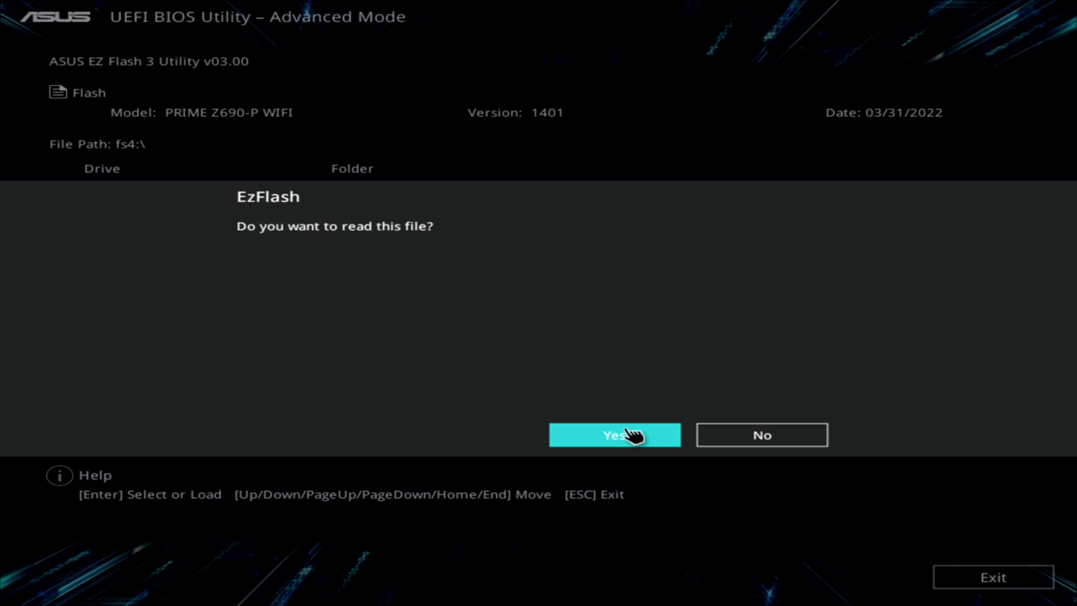
pyautogui.click(624, 434)
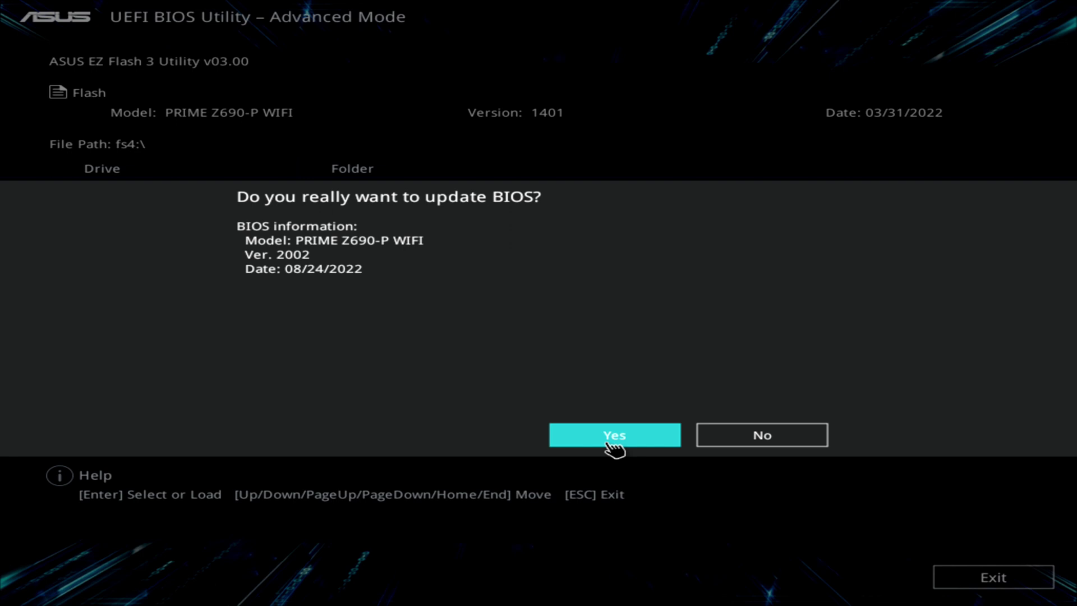
pyautogui.click(609, 443)
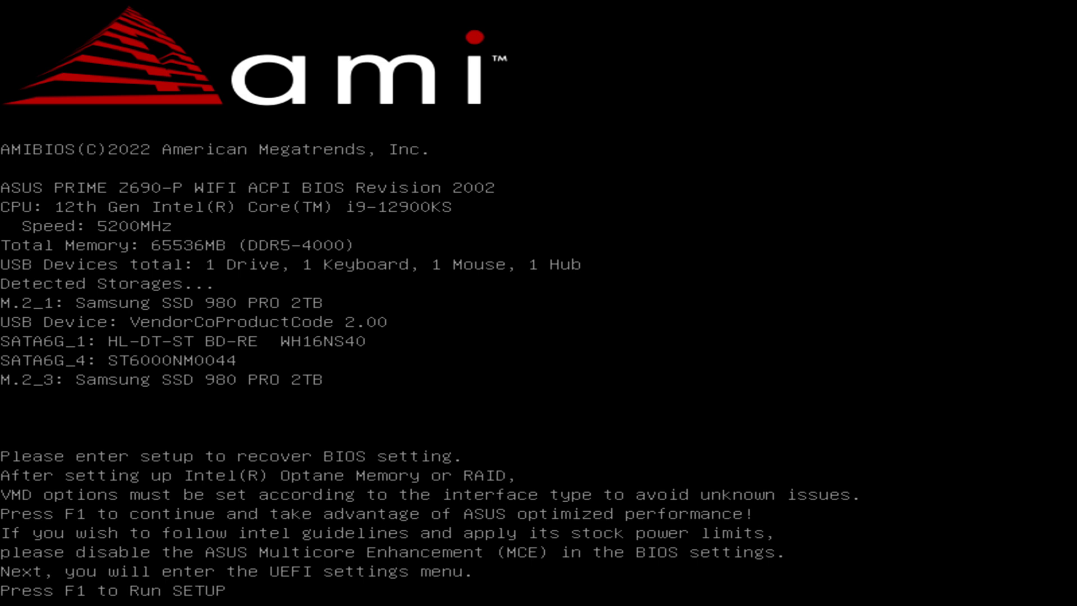
# Enter setup on BIOS 2002, enable X.M.P. DDR5-5200, and save and exit.
pyautogui.press('F1')
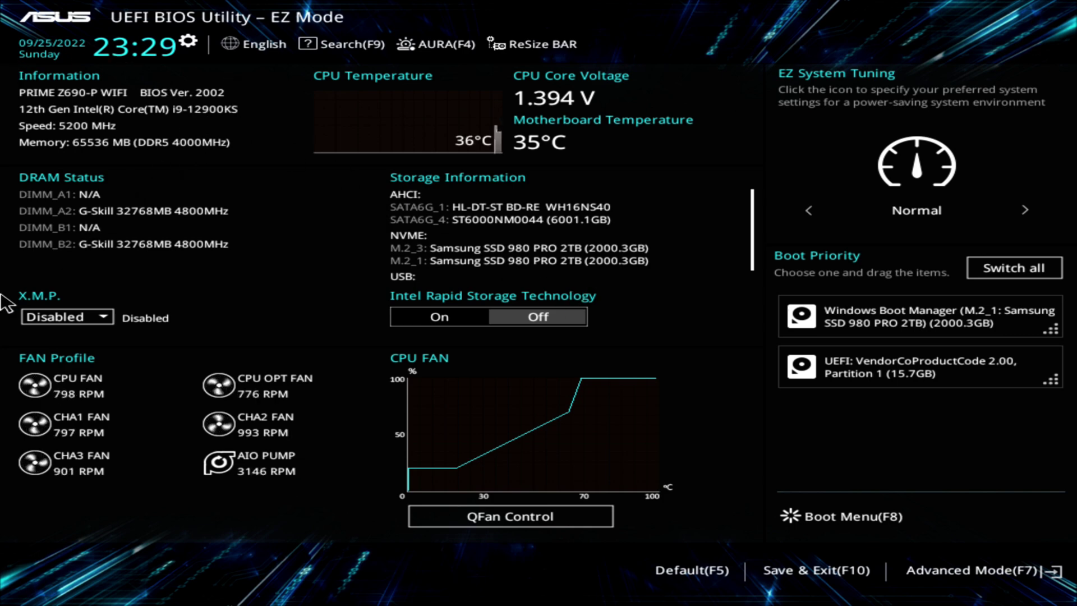
pyautogui.click(109, 317)
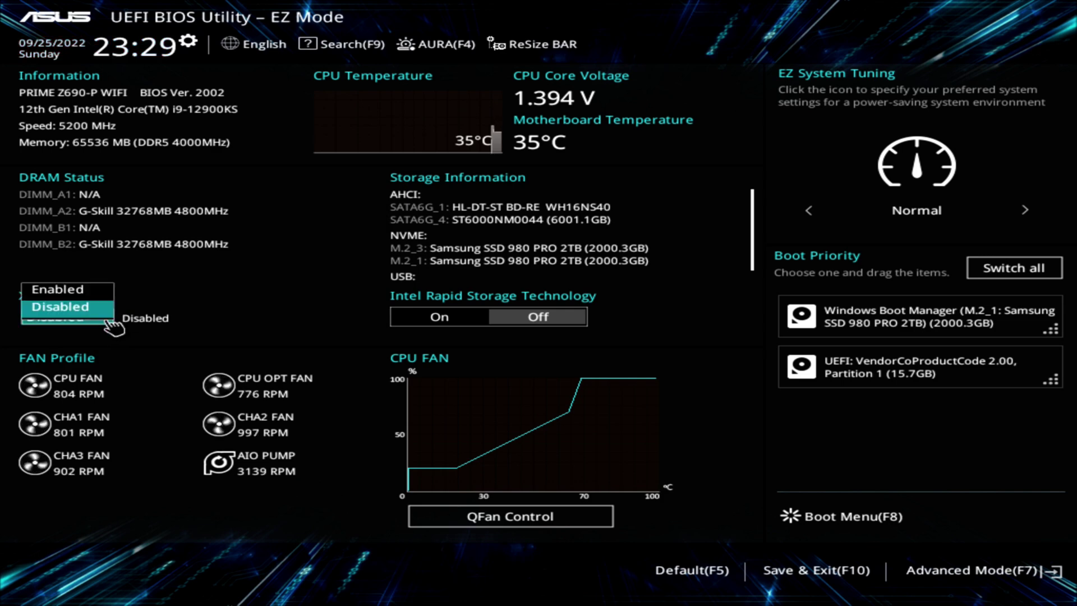
pyautogui.click(36, 291)
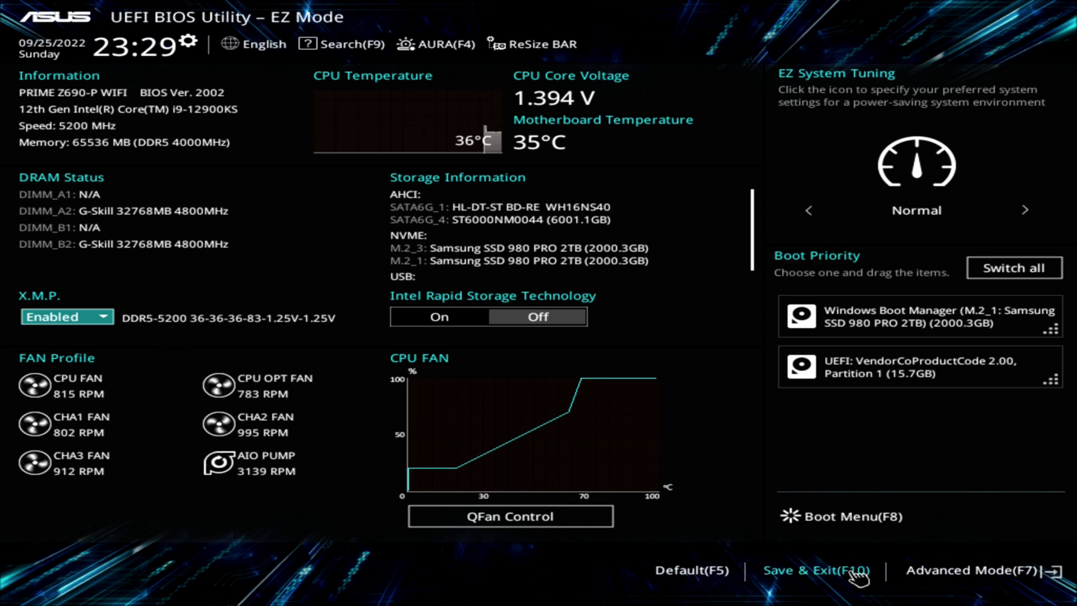
pyautogui.click(804, 576)
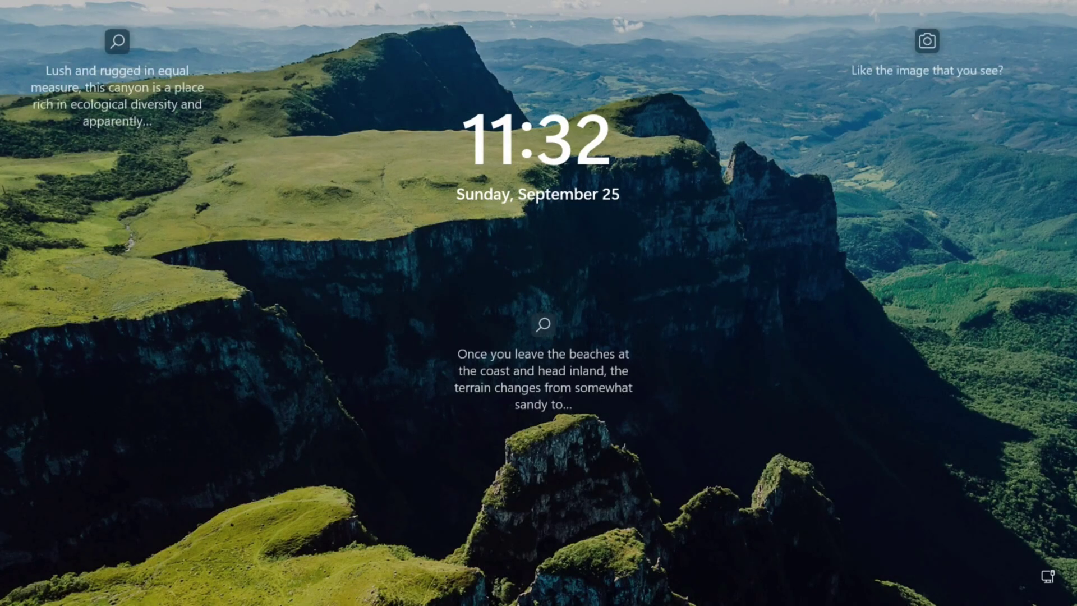
# Sign in to Windows and confirm This PC lists drives C through G with both New Volumes.
pyautogui.click(700, 269)
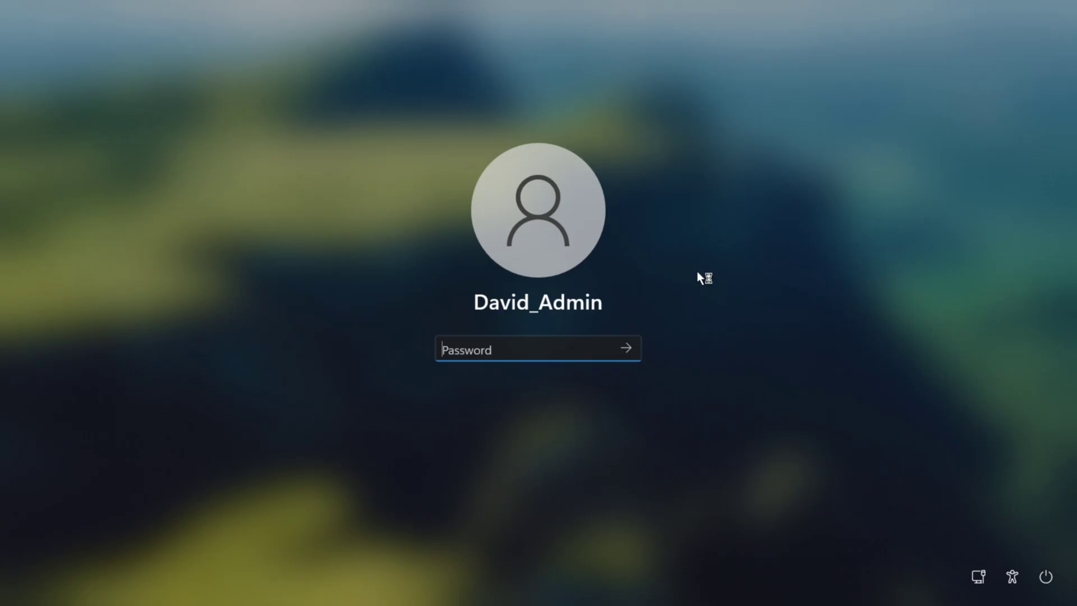
pyautogui.write('••••')
pyautogui.press('Return')
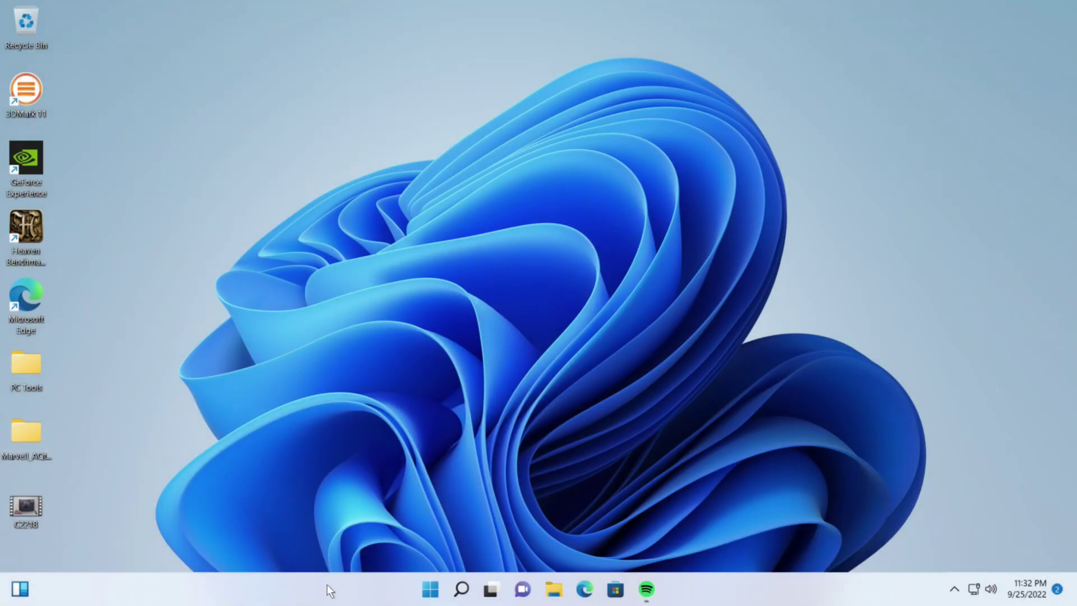
pyautogui.click(555, 590)
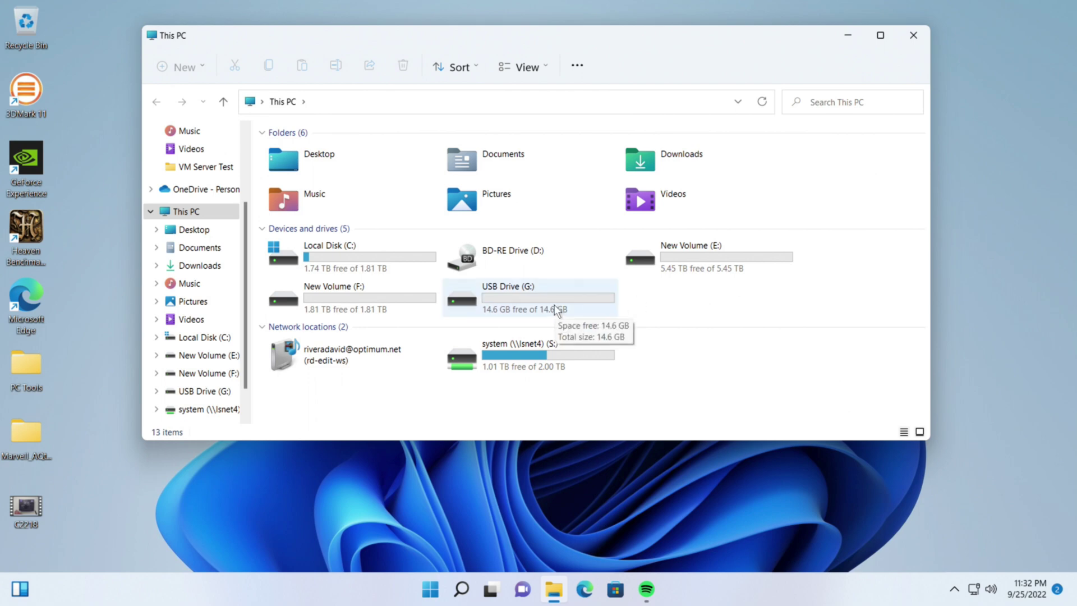
pyautogui.click(913, 36)
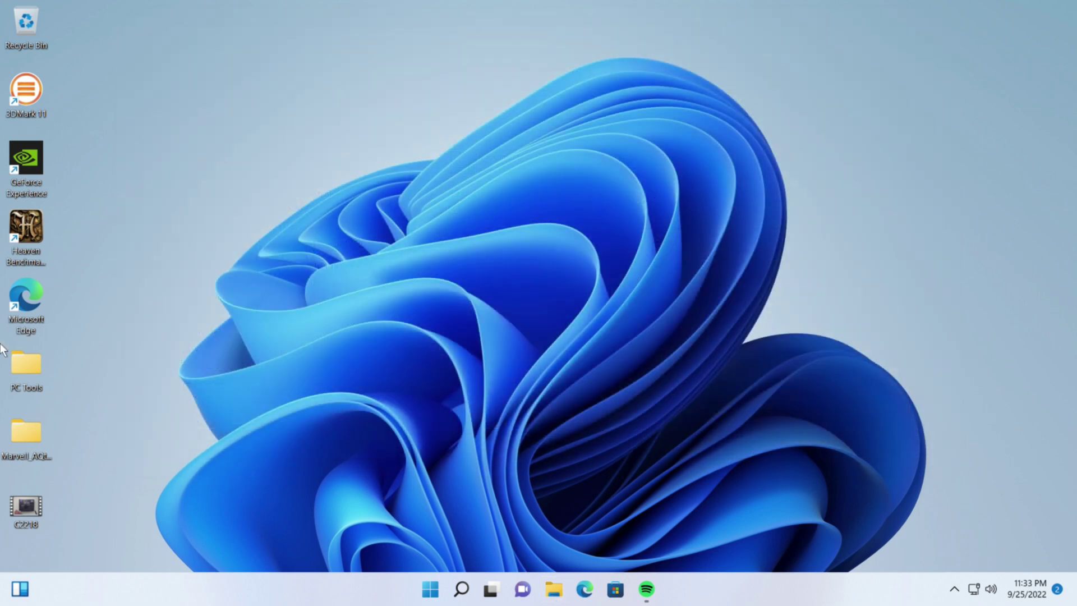
pyautogui.doubleClick(27, 315)
pyautogui.scroll(-3, 446, 439)
pyautogui.scroll(5, 446, 439)
pyautogui.click(470, 97)
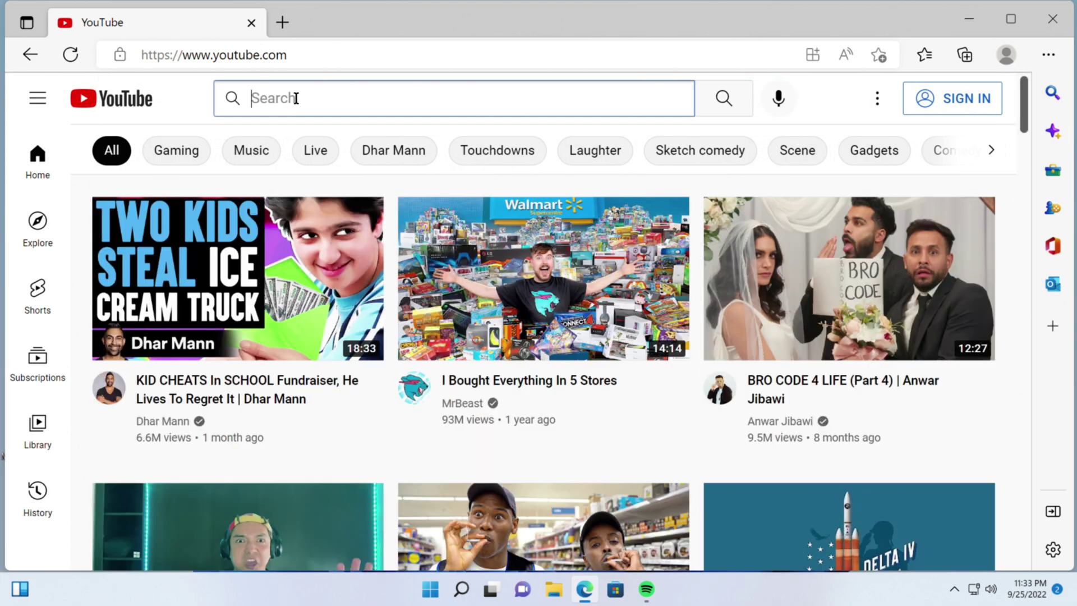
pyautogui.press('Return')
pyautogui.click(468, 212)
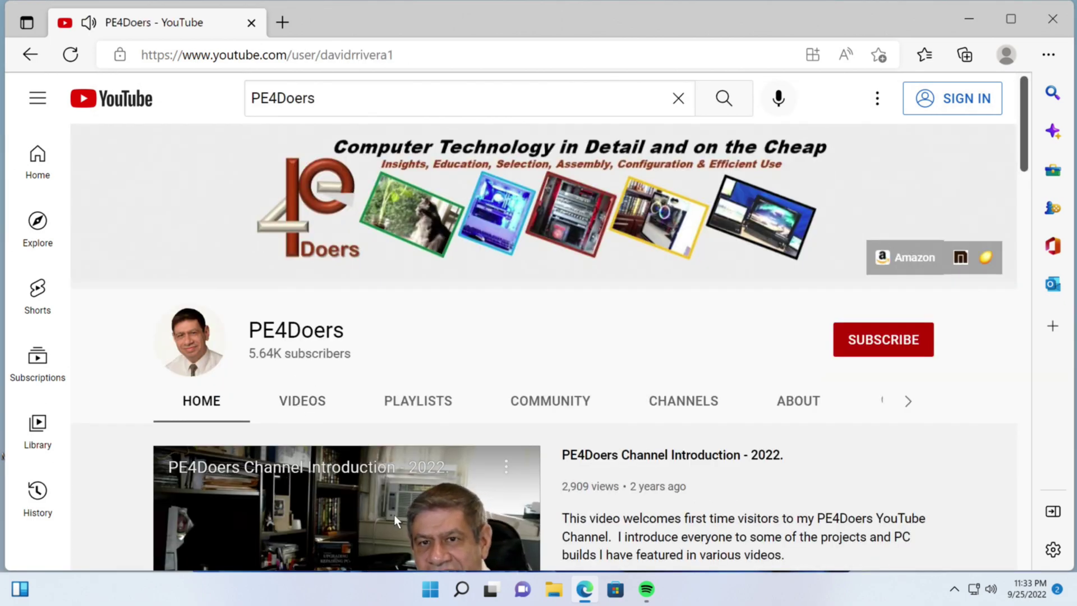
pyautogui.scroll(-1, 395, 515)
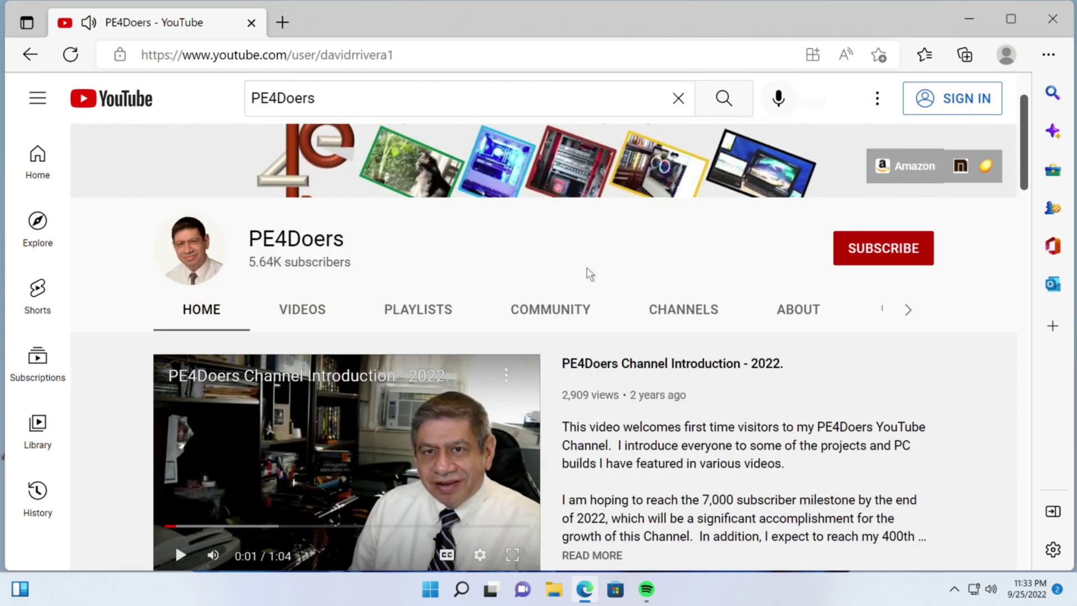
pyautogui.click(1052, 20)
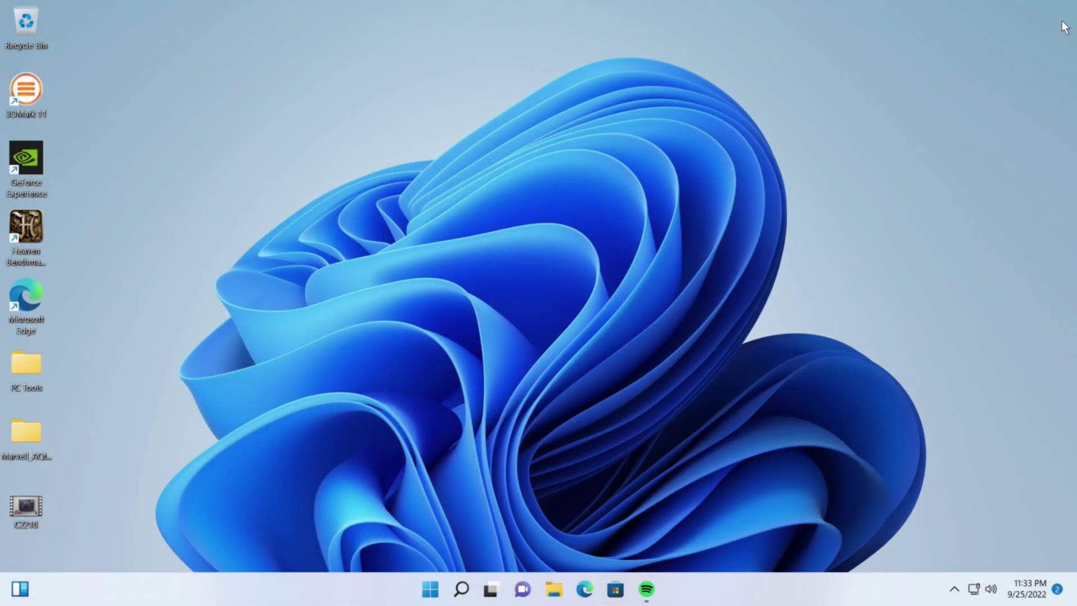